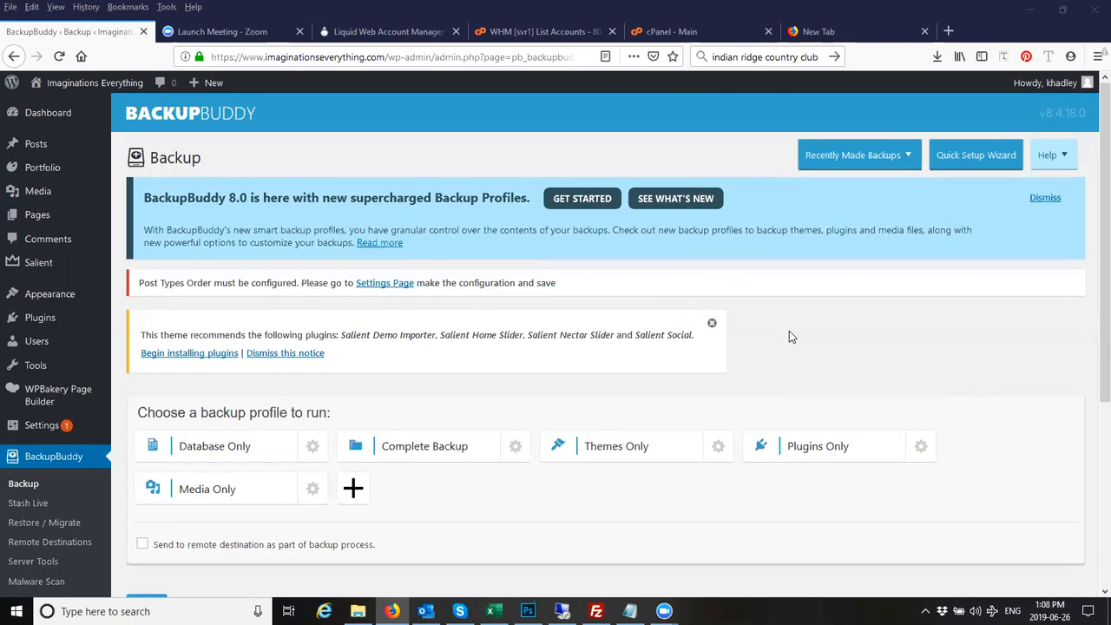
Scroll down to the Local Backups table showing the June 24, 2019 Complete Backup marked Good
scroll(789, 337, "down", 3)
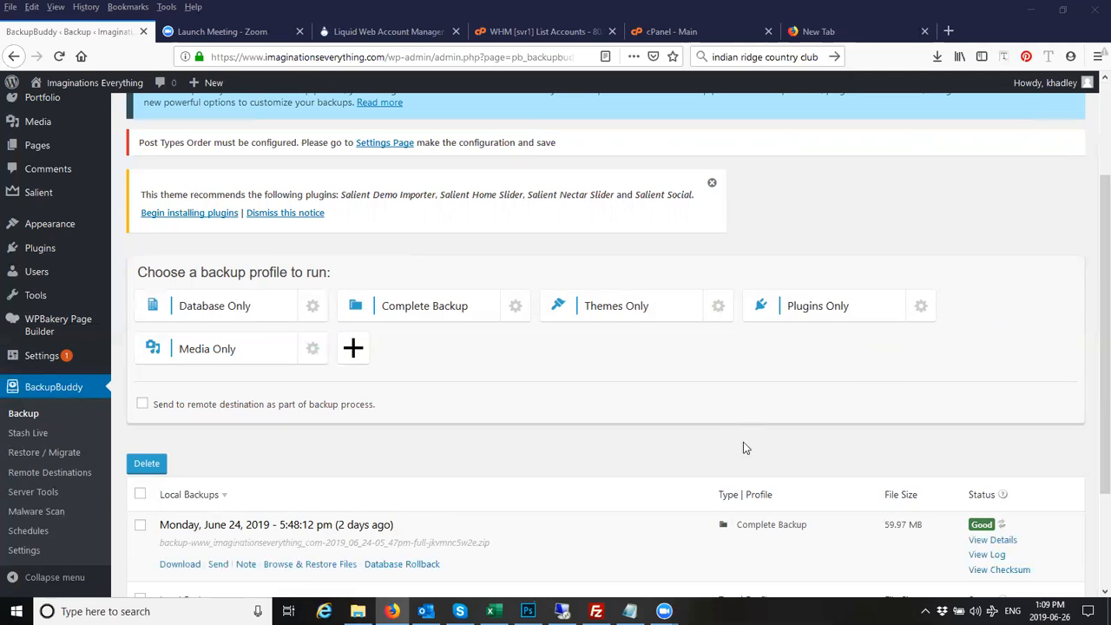
mouse_move(210, 556)
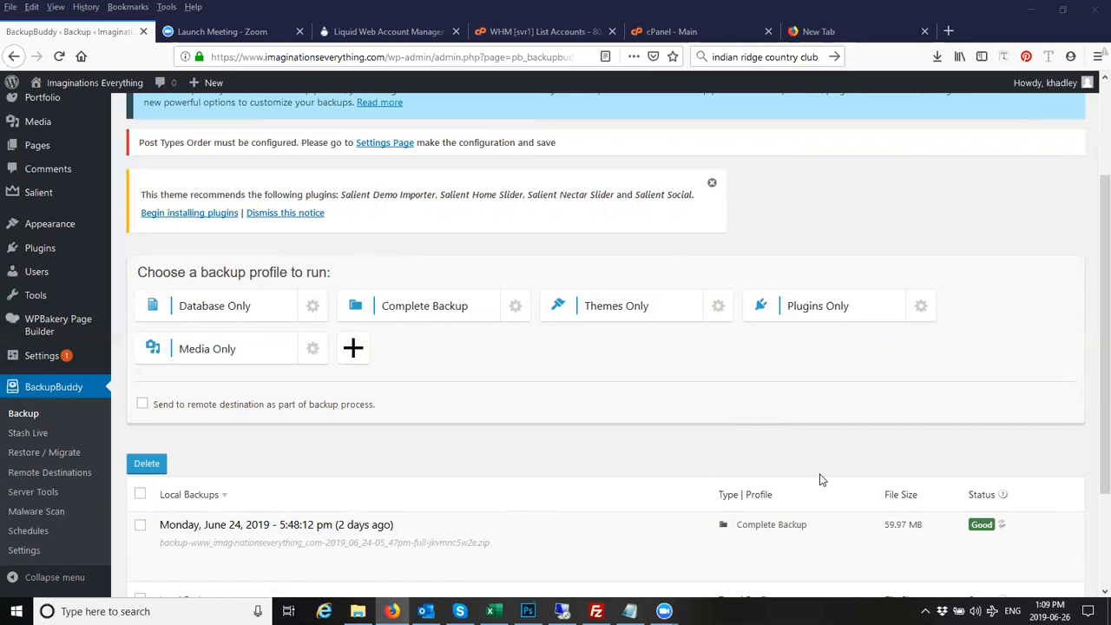
scroll(821, 479, "down", 2)
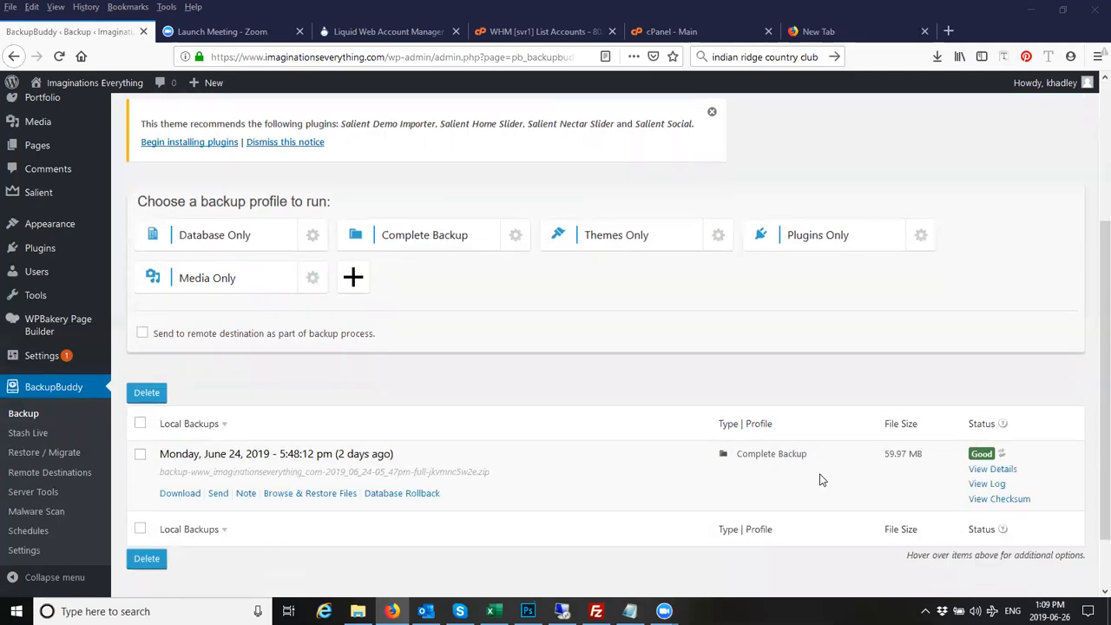
mouse_move(213, 496)
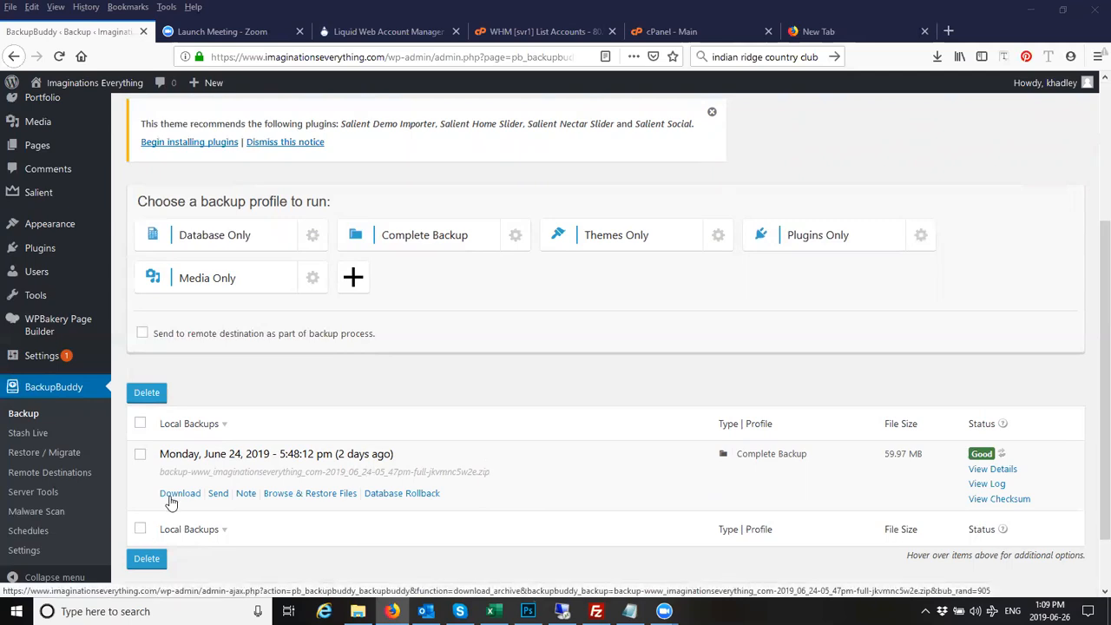
Go to Restore / Migrate, skip the ImportBuddy password prompt, and bring FileZilla forward
left_click(73, 460)
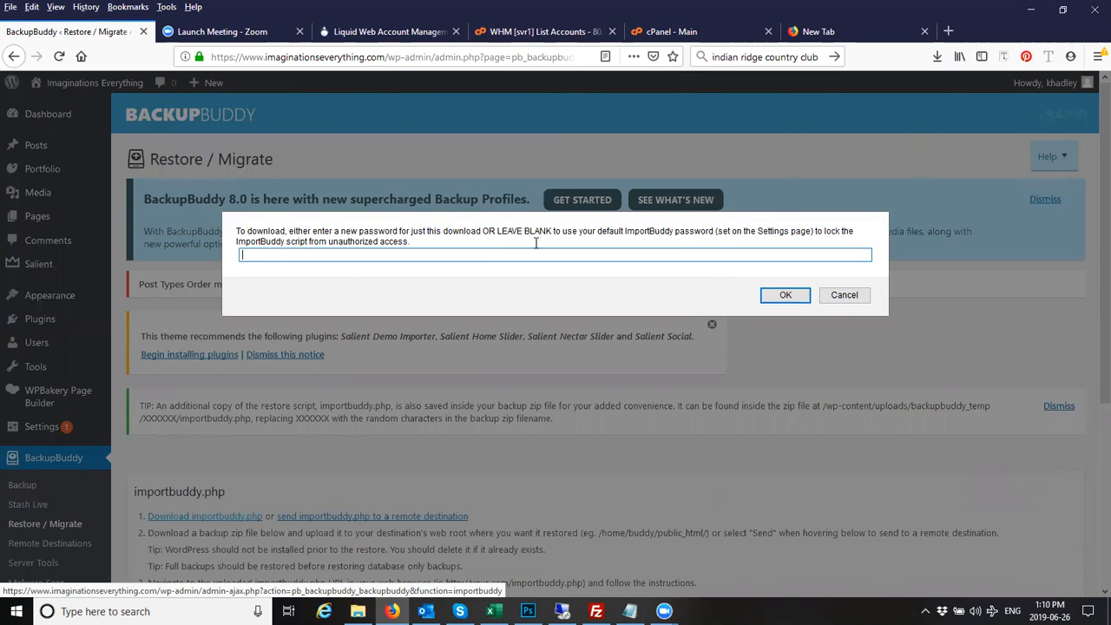
left_click(843, 295)
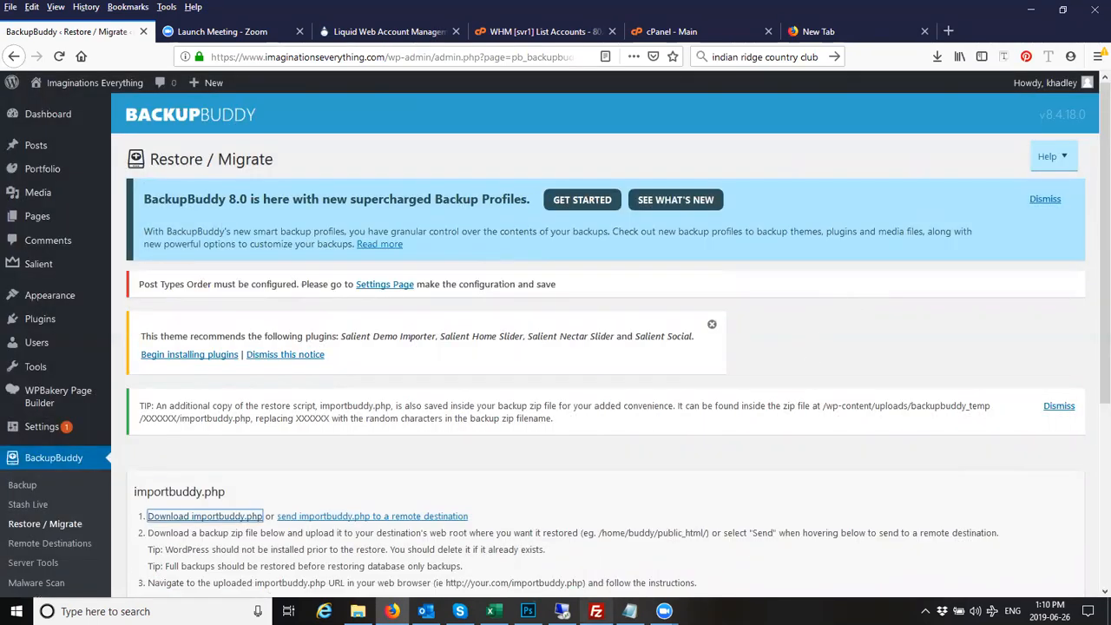
left_click(595, 610)
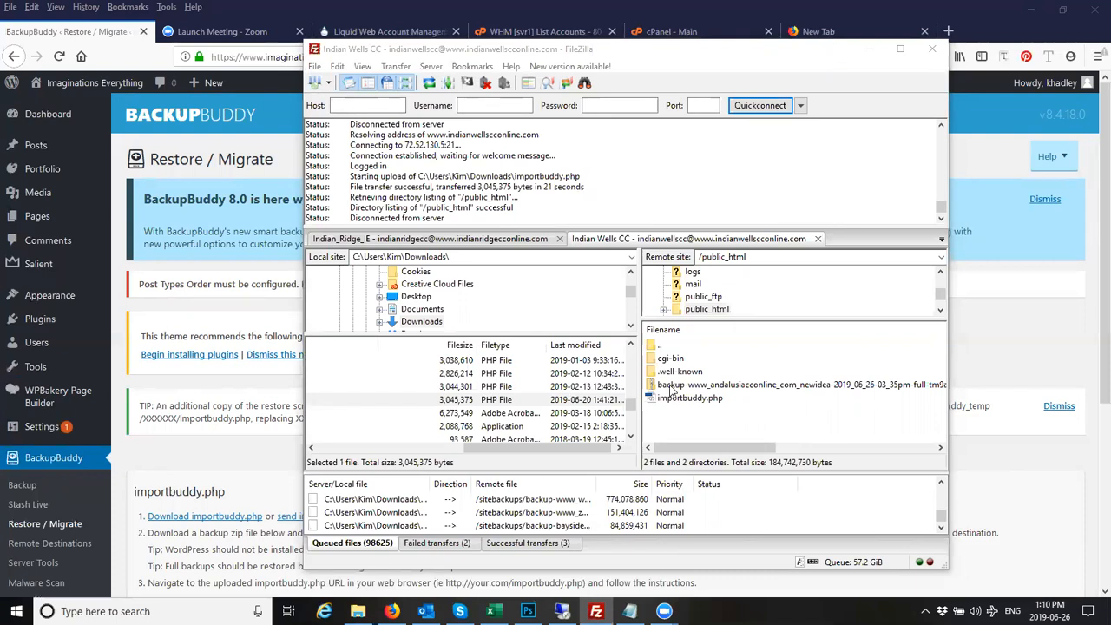
Check the uploaded backup zip in public_html, set FileZilla aside, and show cPanel's main page
left_click(670, 387)
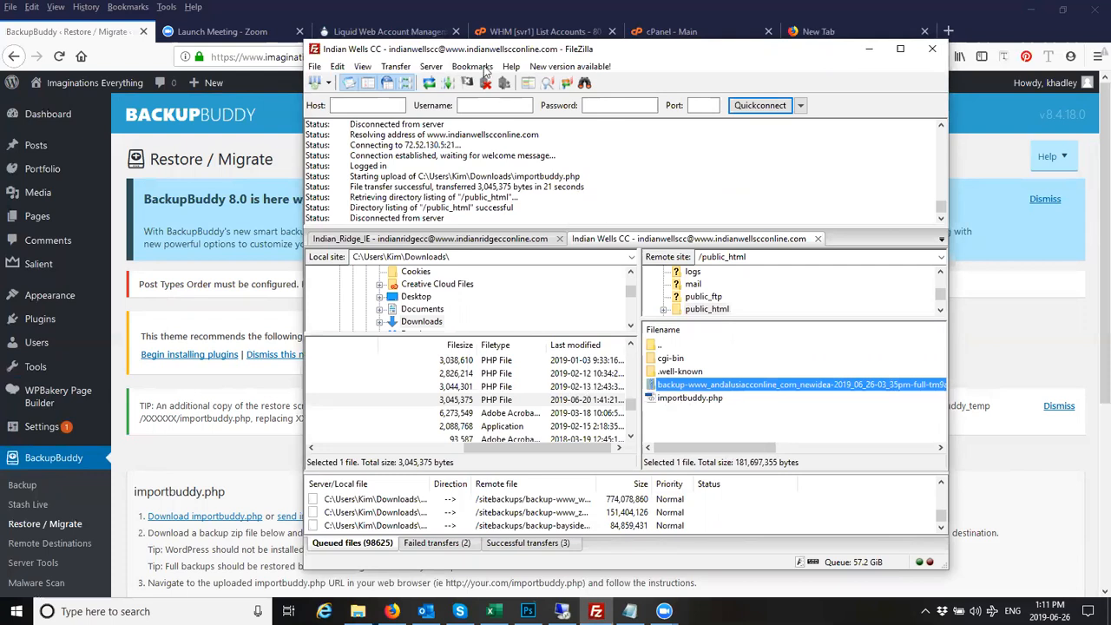
left_click_drag(460, 52, 210, 73)
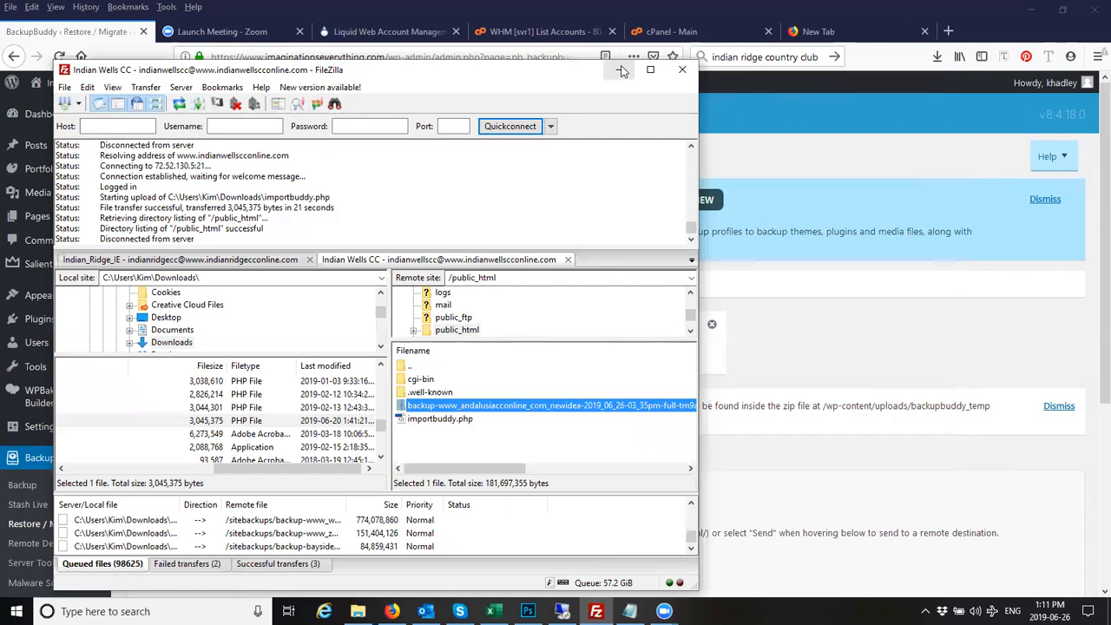
left_click(621, 70)
left_click(668, 31)
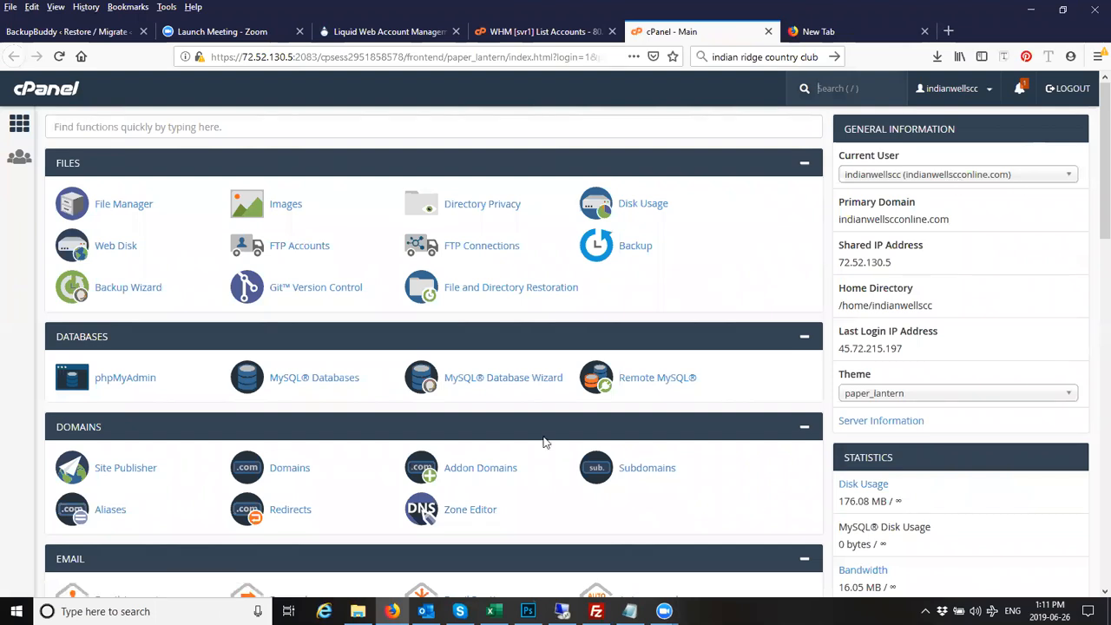
Create a new MySQL database named 'rebuild' (indianwellscc_rebuild) in cPanel
left_click(335, 386)
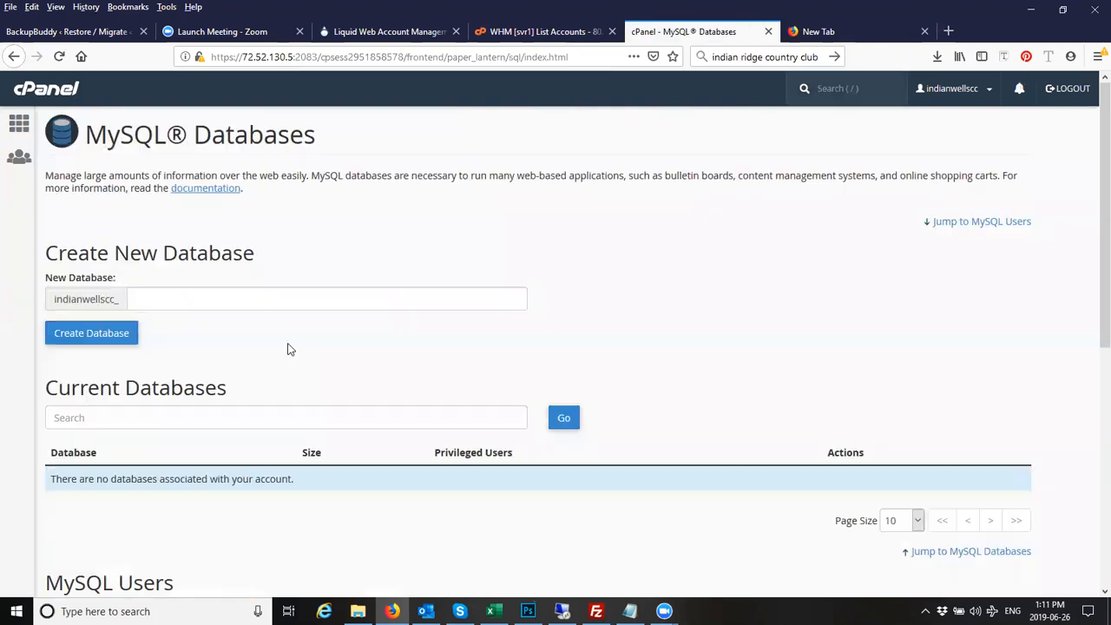
left_click(202, 299)
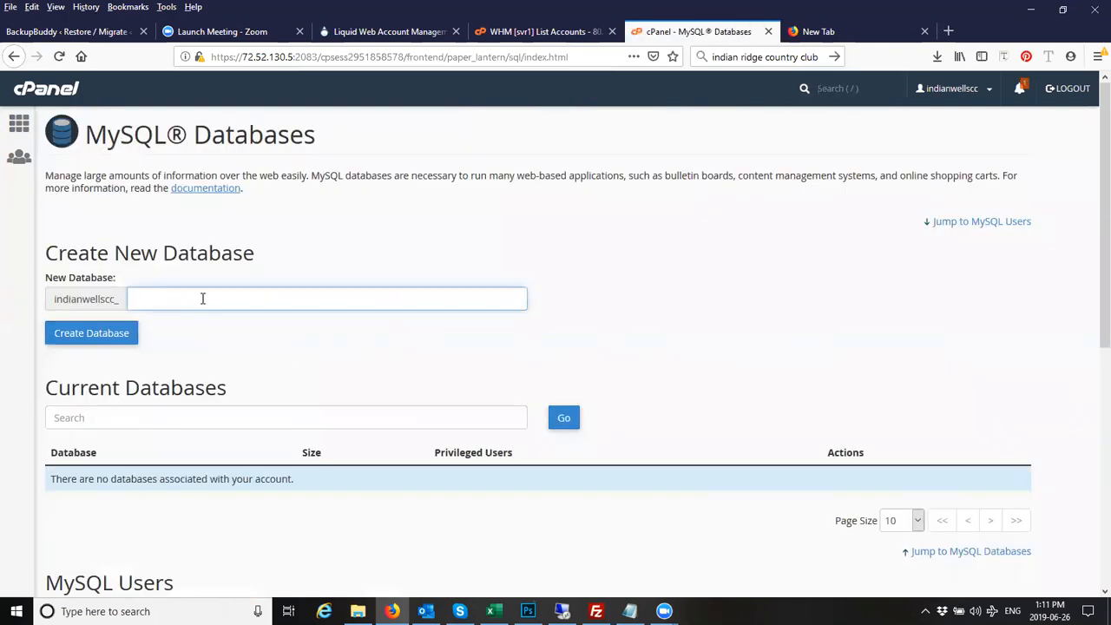
type("rebuild")
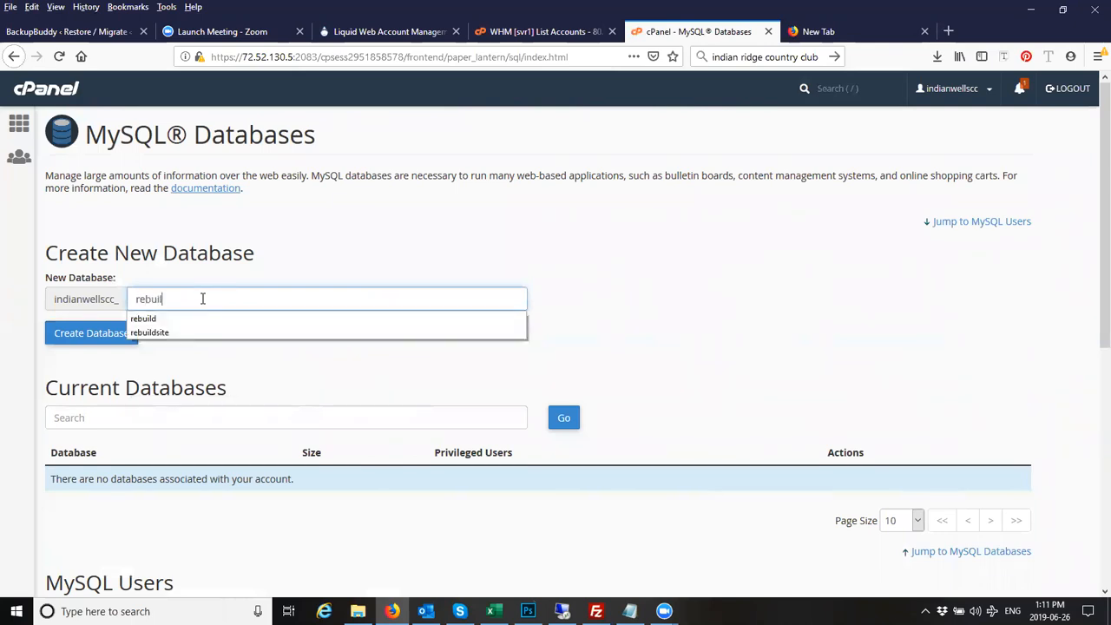
left_click(80, 331)
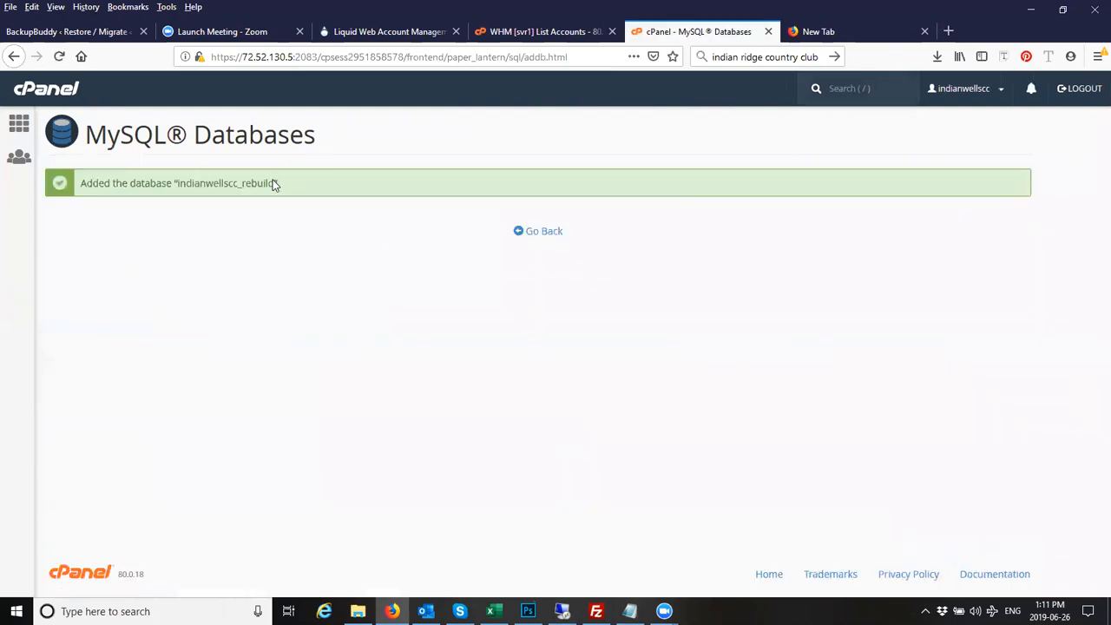
Record the name indianwellscc_rebuild in Notepad and return to the MySQL Databases page
left_click_drag(275, 183, 178, 183)
key("ctrl+c")
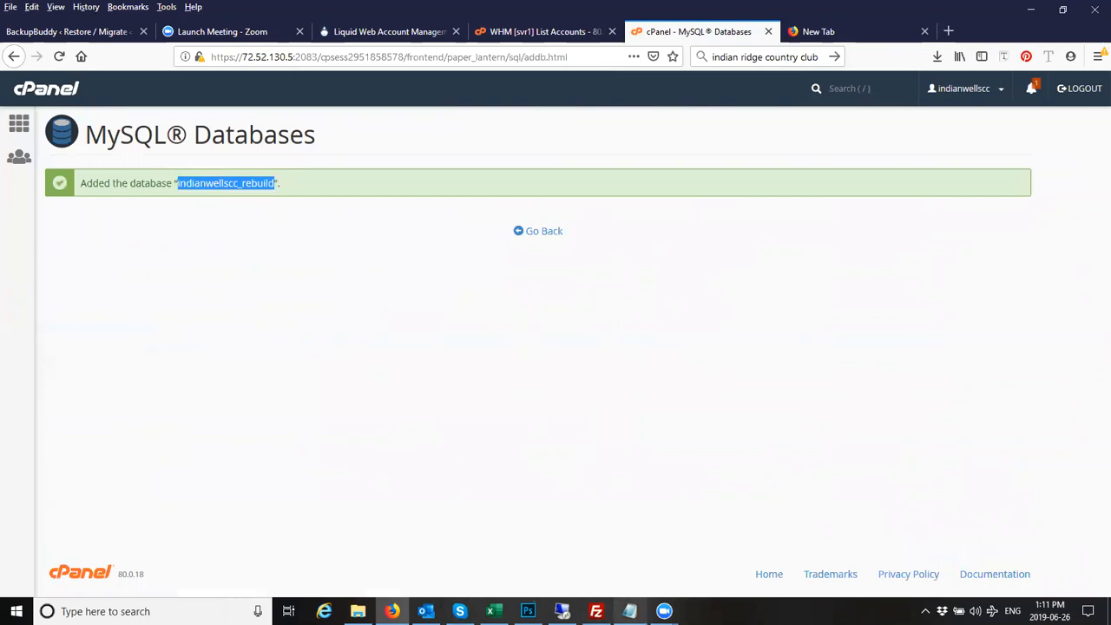
left_click(629, 611)
key("ctrl+v")
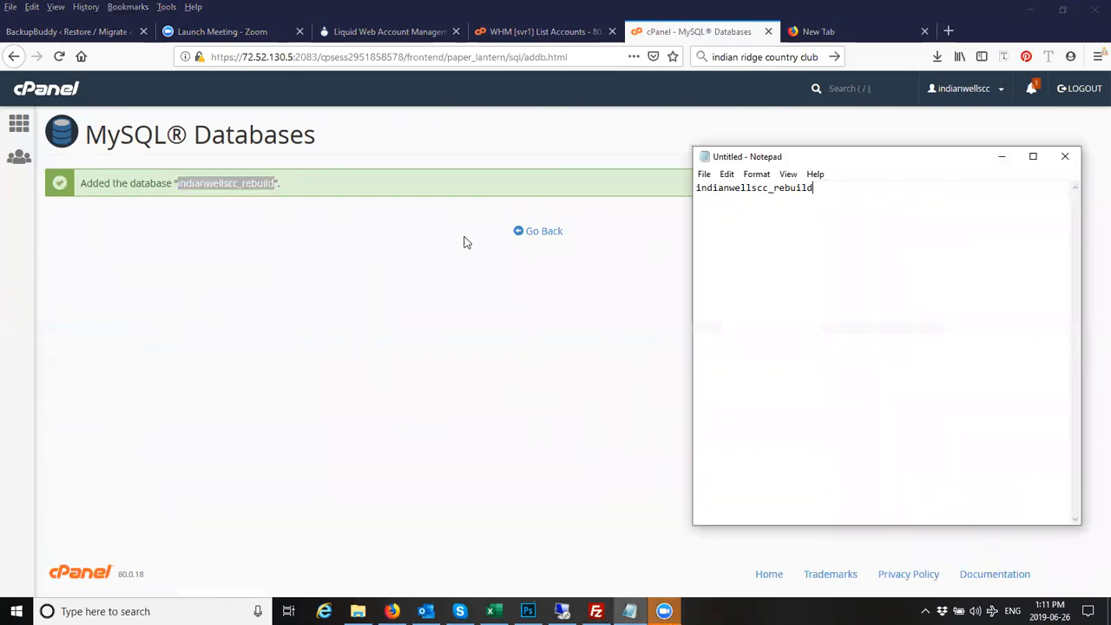
left_click(544, 231)
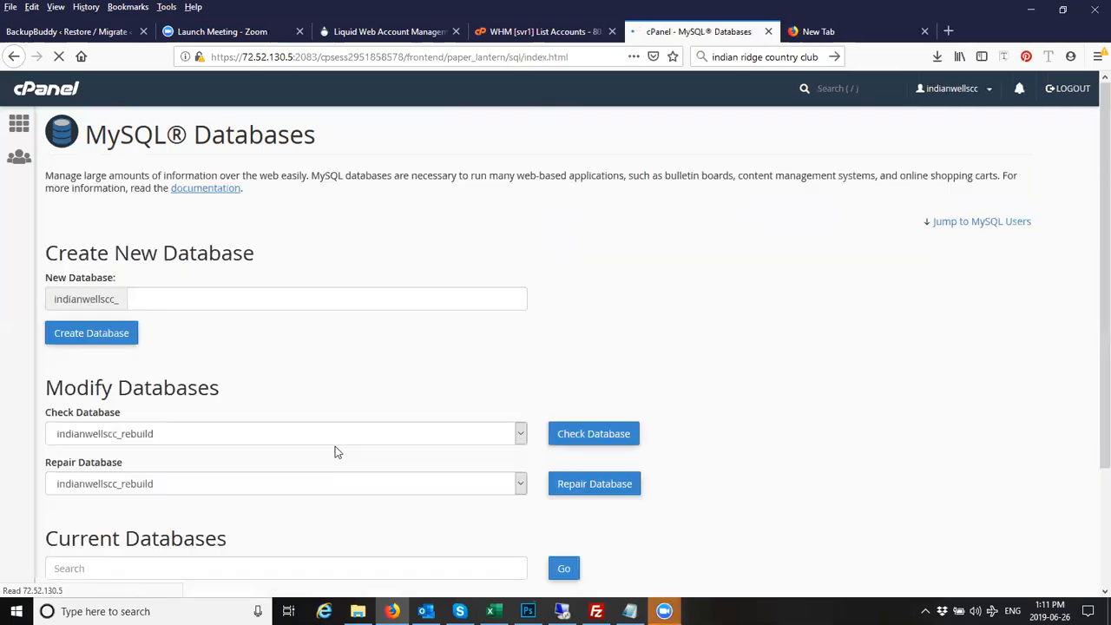
scroll(261, 446, "down", 5)
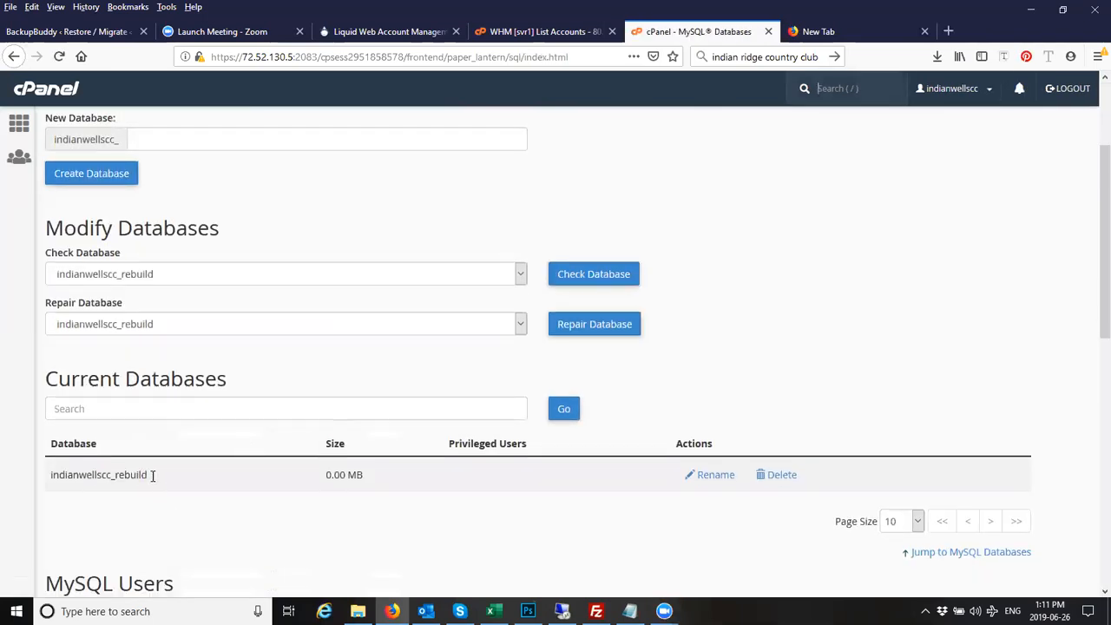
scroll(151, 473, "down", 1)
left_click(151, 473)
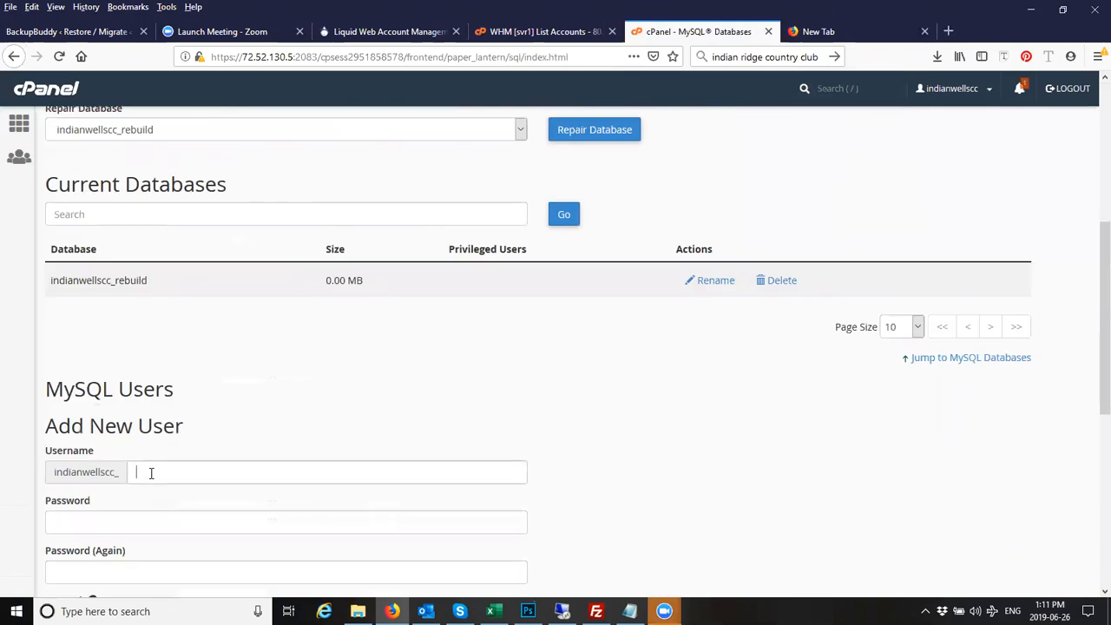
Create a MySQL user with the chosen username and a generated strong password
type("munselle")
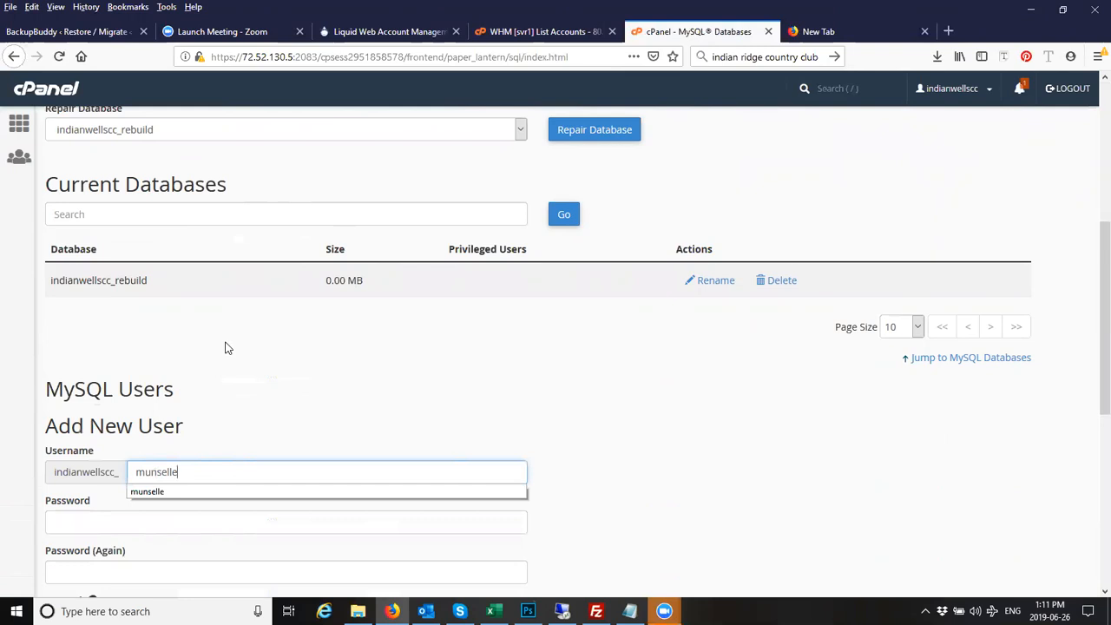
scroll(196, 321, "down", 2)
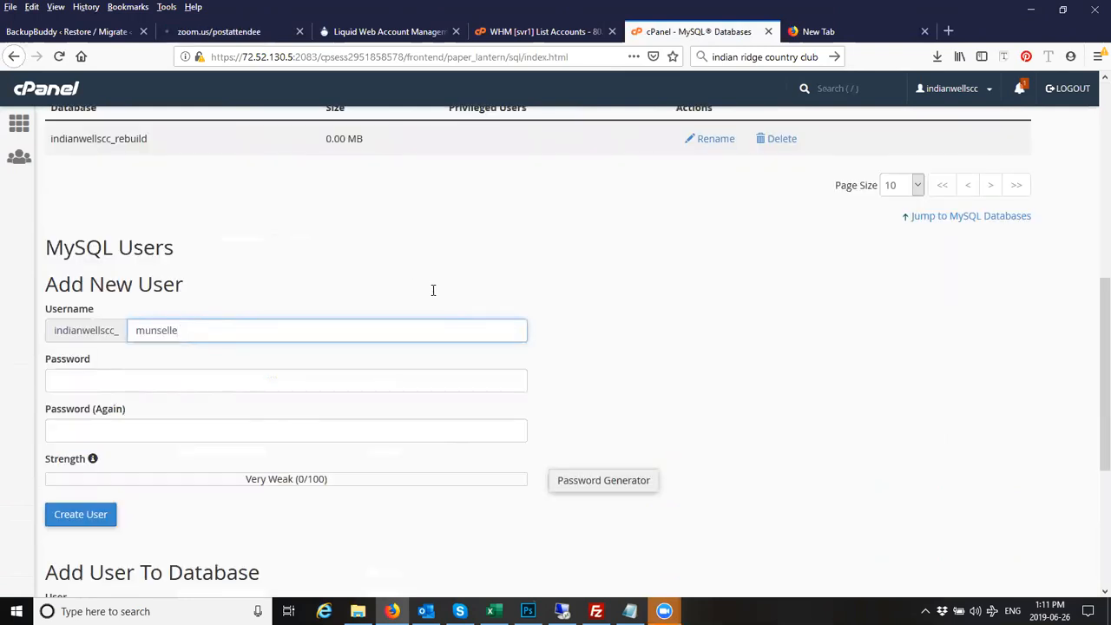
left_click(603, 480)
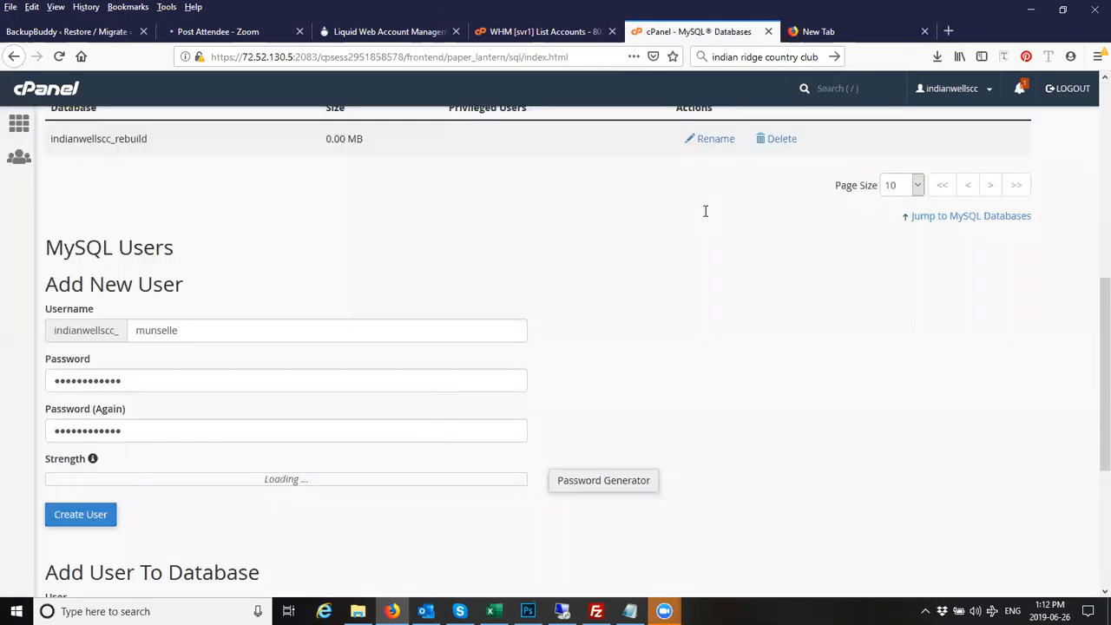
key("Return")
Paste the new user's password into Notepad below the database name
key("alt+Tab")
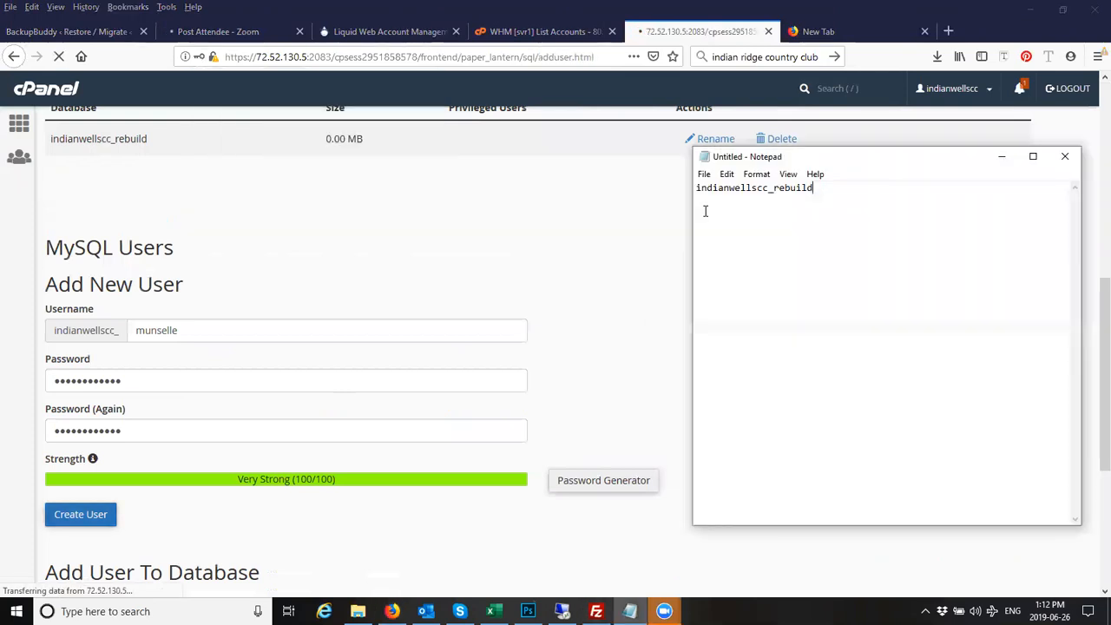
key("Return")
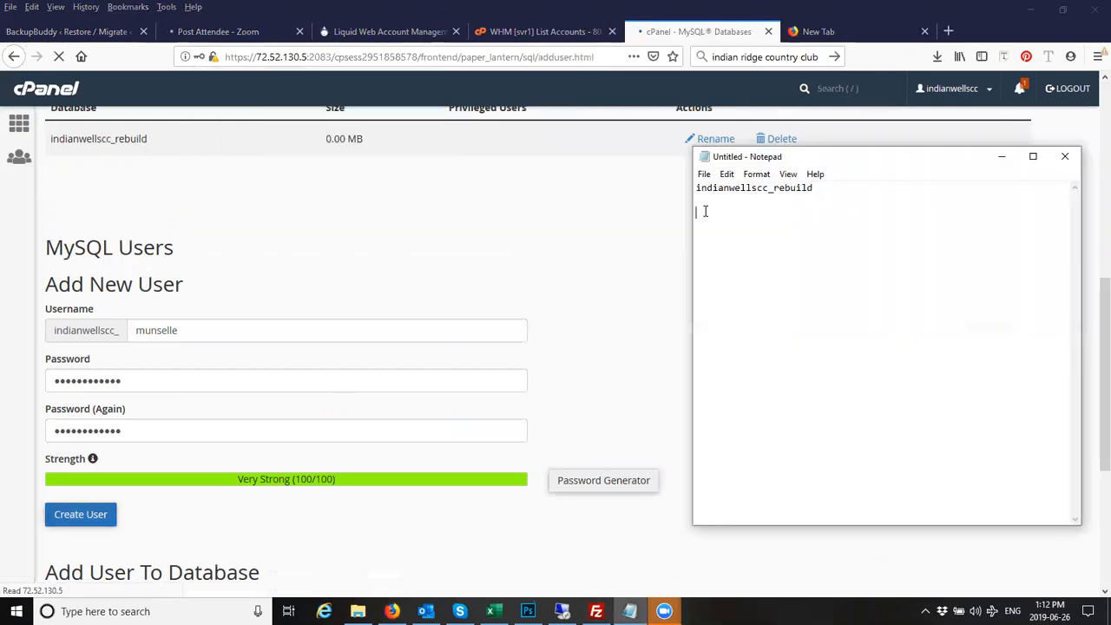
key("Return")
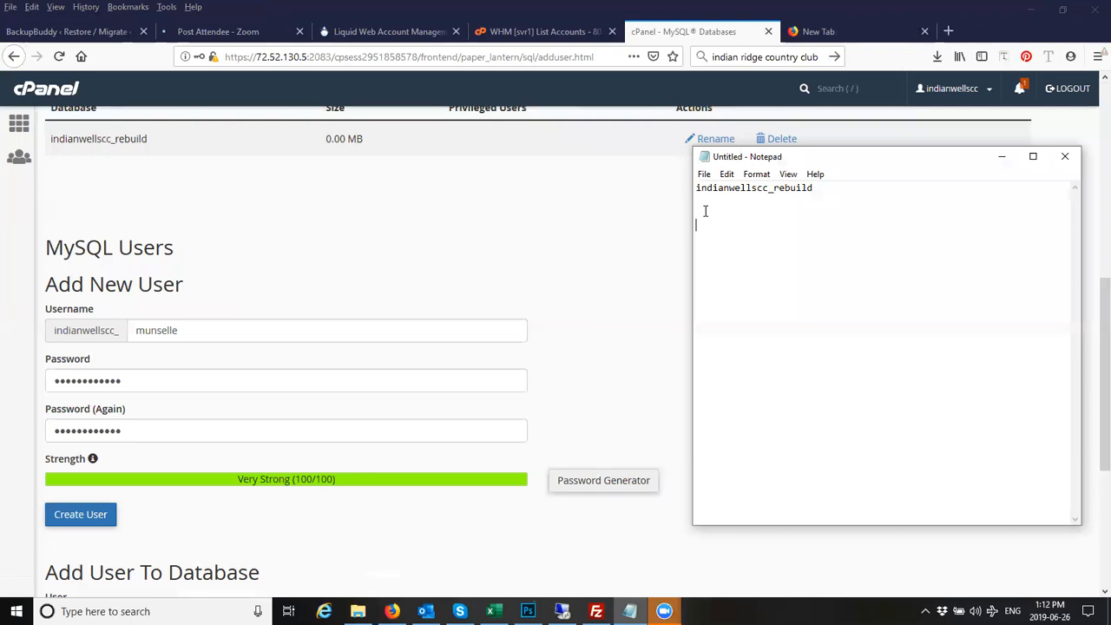
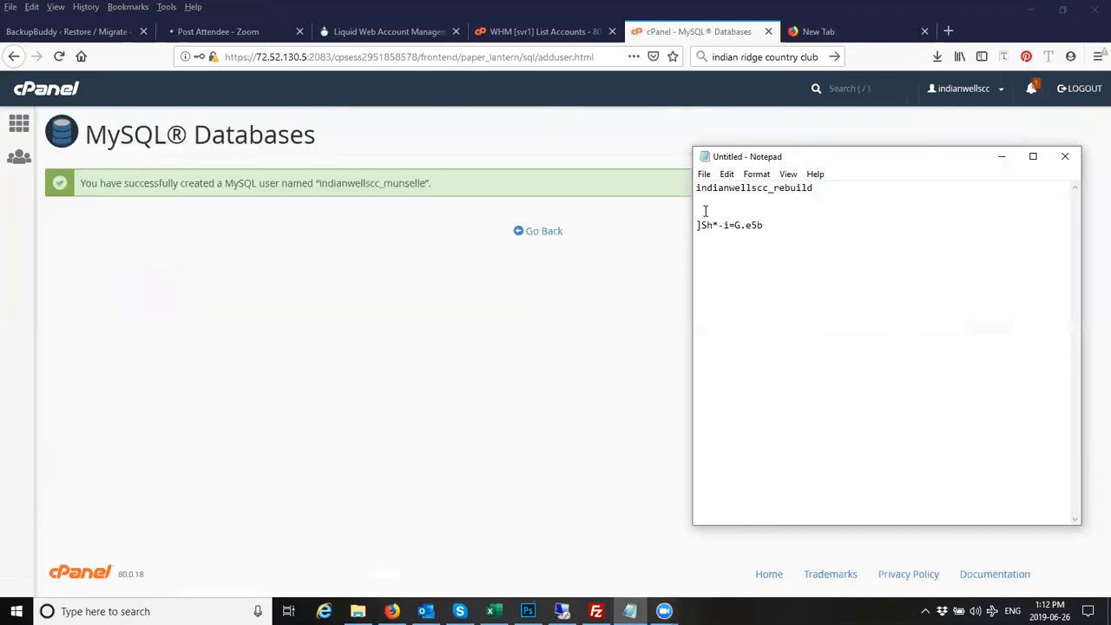
Copy the new MySQL username into Notepad and return to the MySQL Databases page
key("alt+Tab")
left_click_drag(426, 183, 320, 183)
key("ctrl+c")
key("alt+Tab")
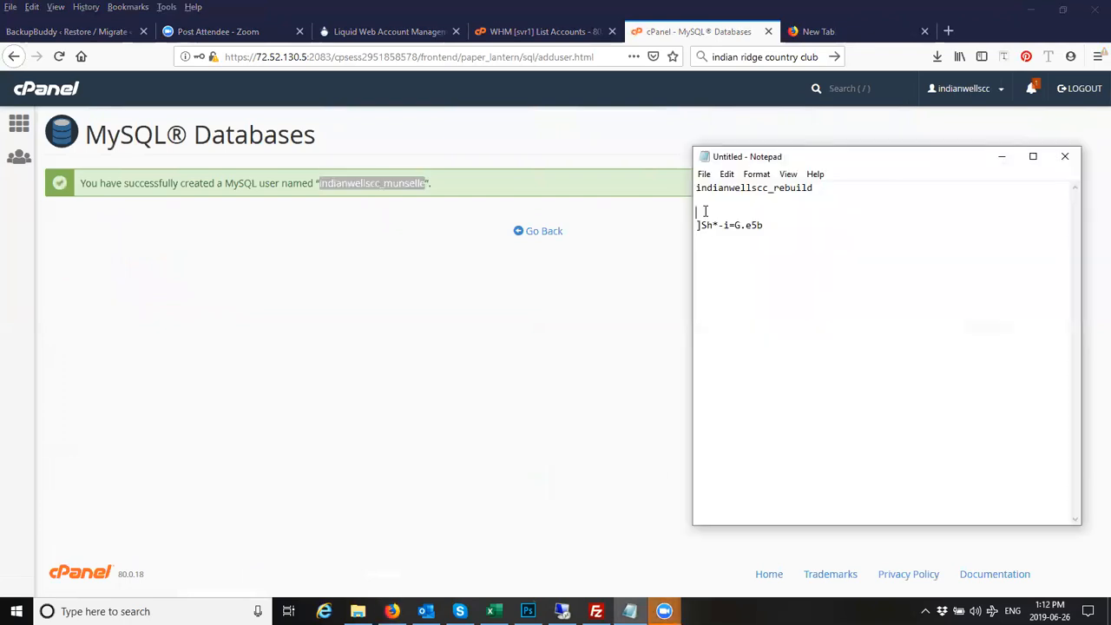
key("ctrl+v")
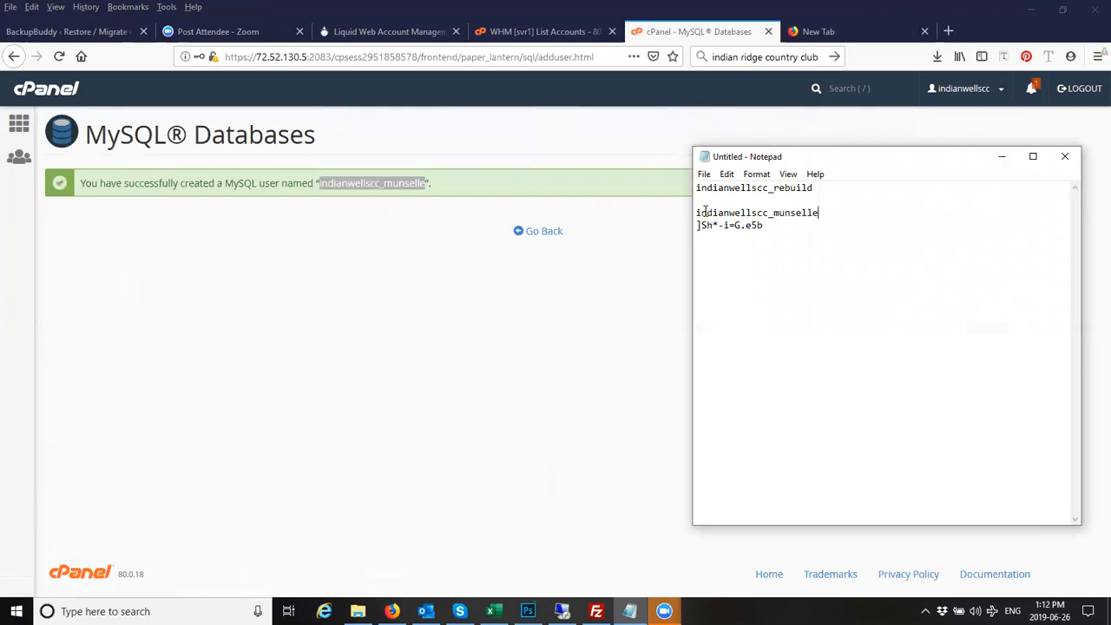
left_click(468, 310)
left_click(540, 233)
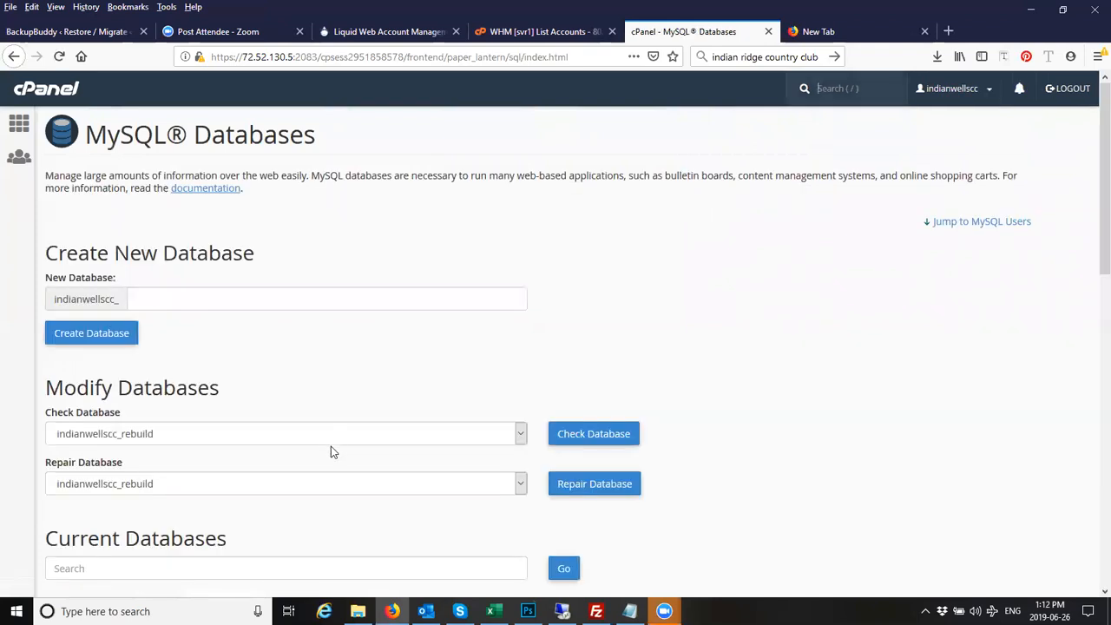
Add the new user to indianwellscc_rebuild with ALL PRIVILEGES and save the changes
scroll(330, 446, "down", 4)
scroll(132, 280, "down", 4)
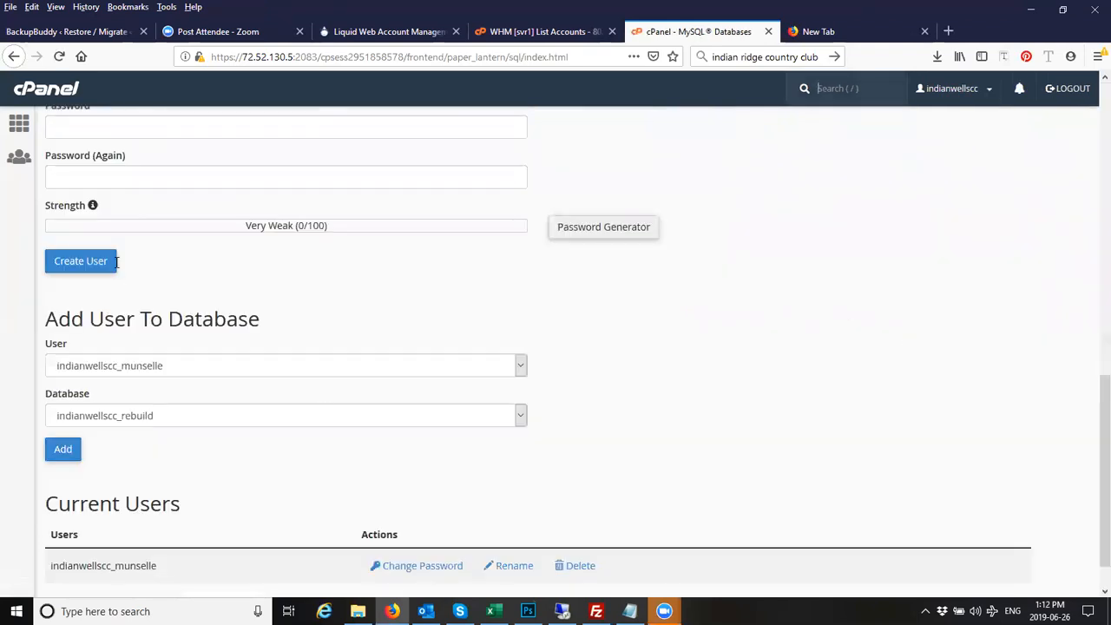
scroll(117, 262, "down", 1)
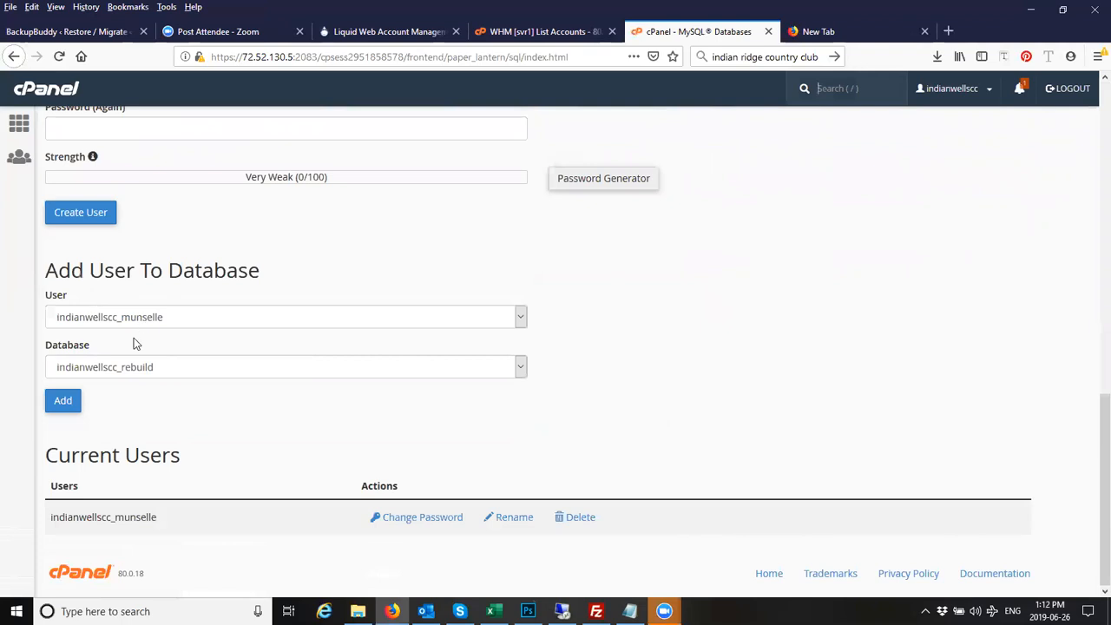
left_click(62, 402)
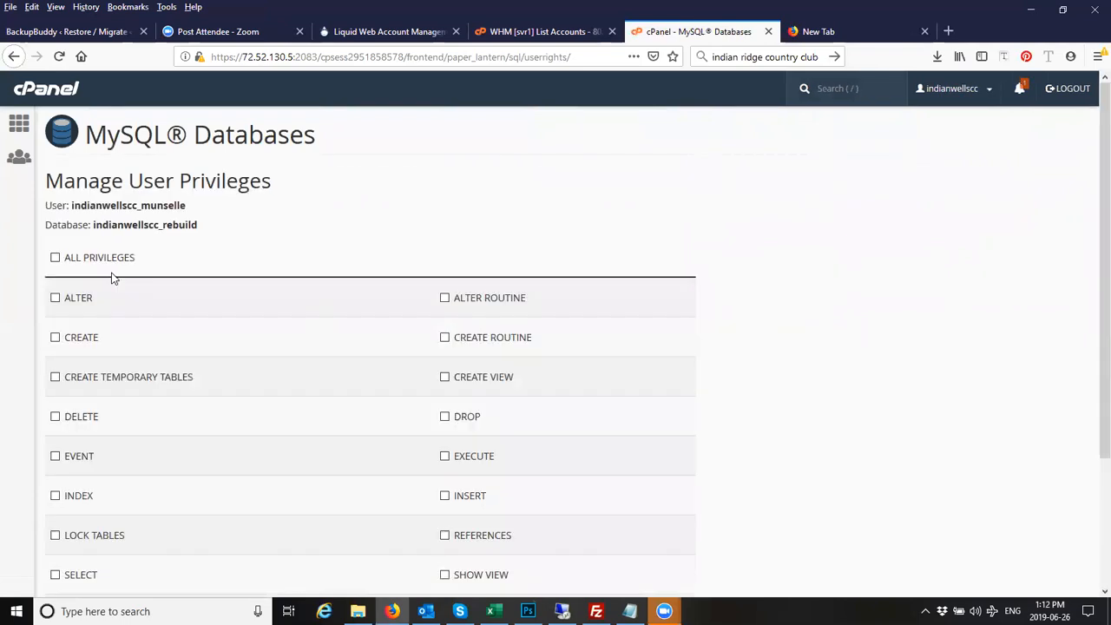
left_click(87, 257)
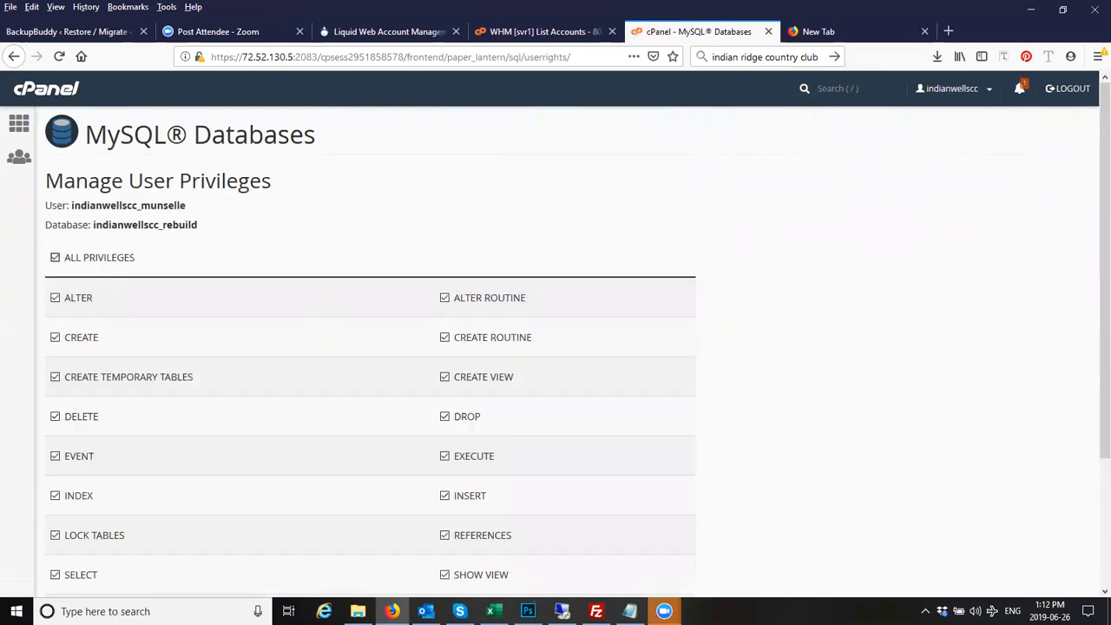
scroll(118, 573, "down", 3)
left_click(79, 495)
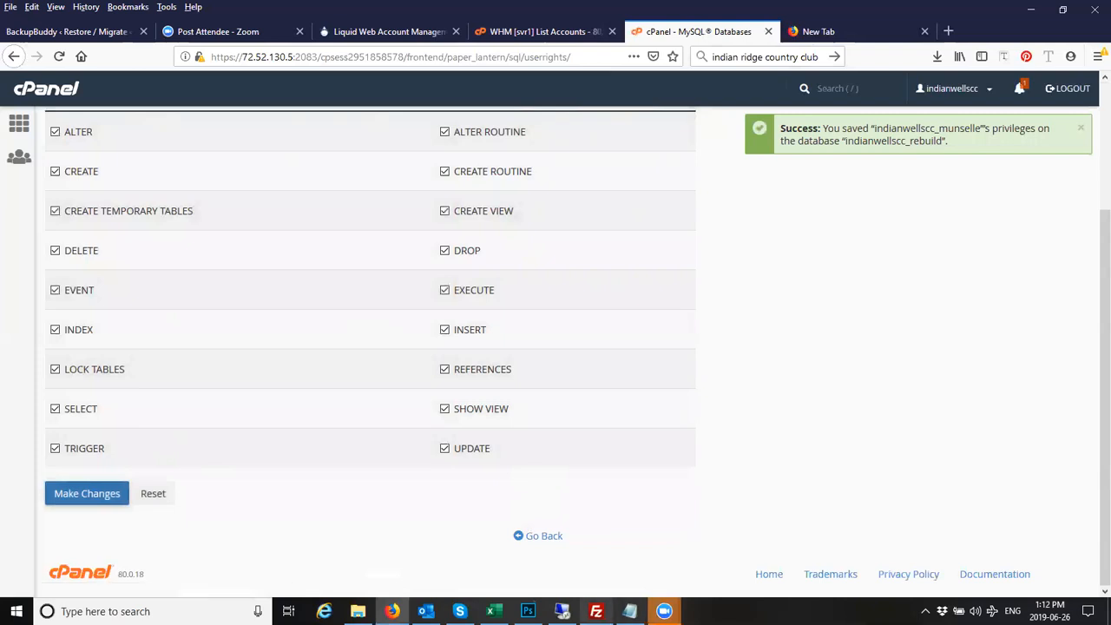
key("alt+Tab")
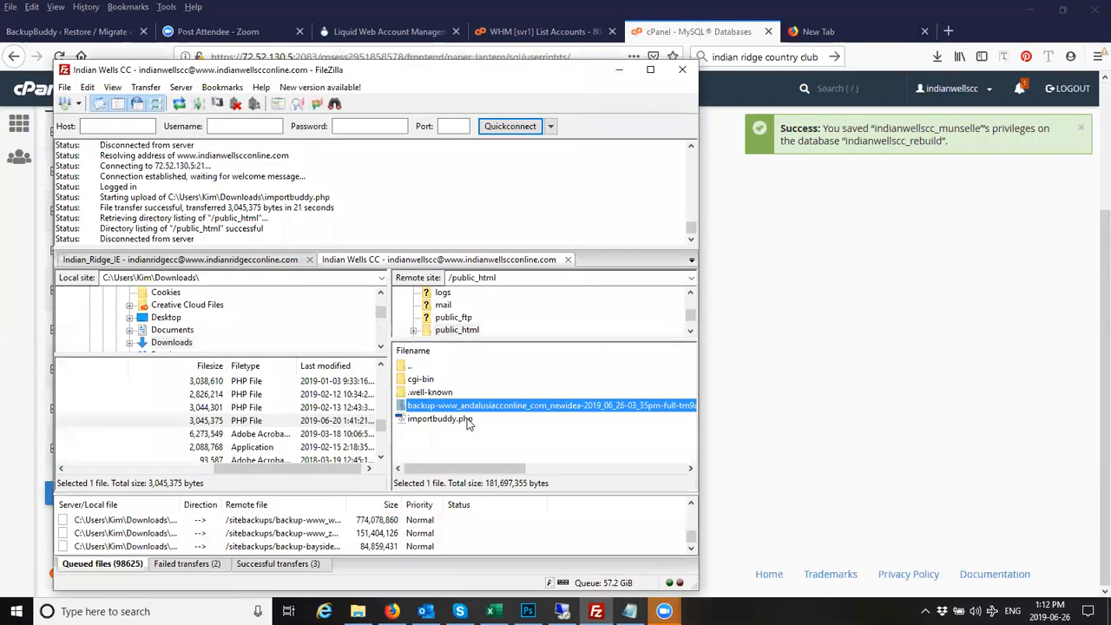
left_click(656, 34)
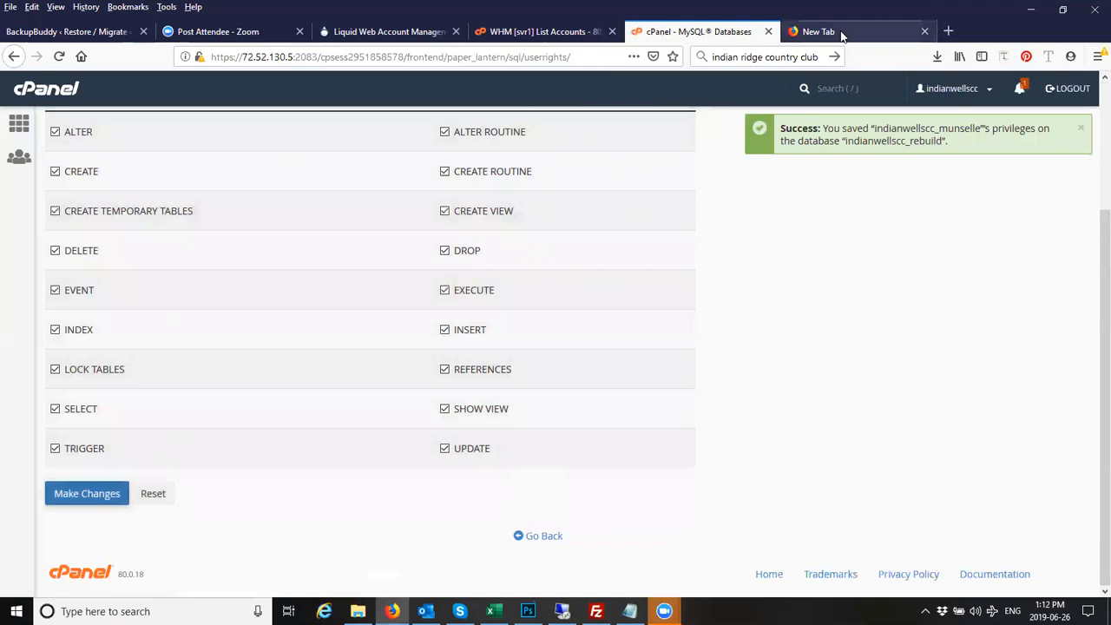
left_click(463, 54)
type("www.indianwell")
key("ctrl+Tab")
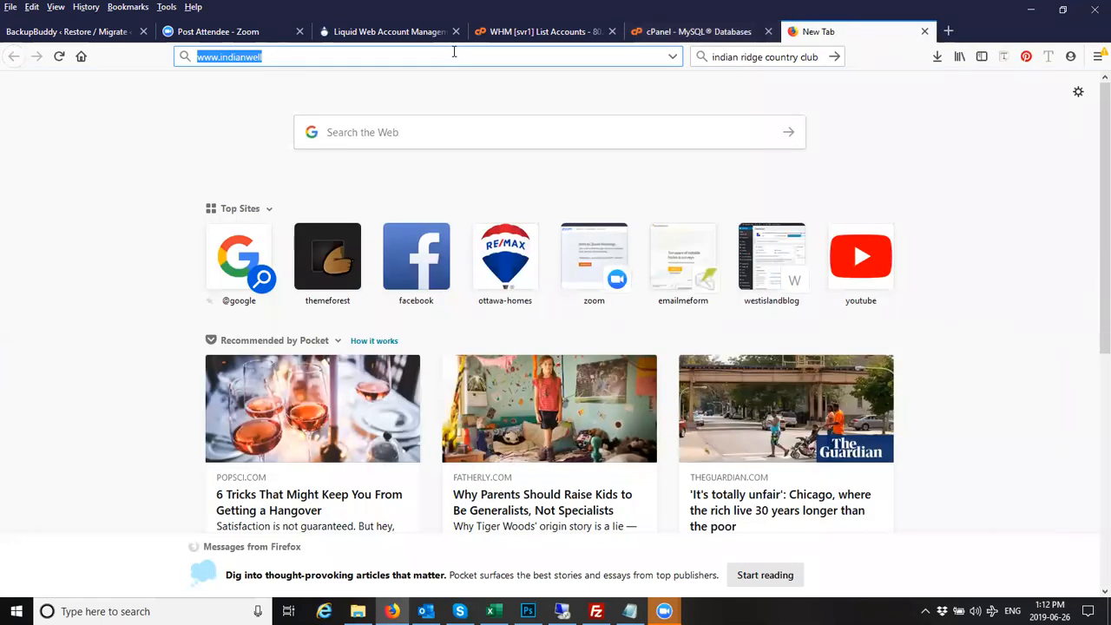
left_click(452, 54)
type("scconline.com/")
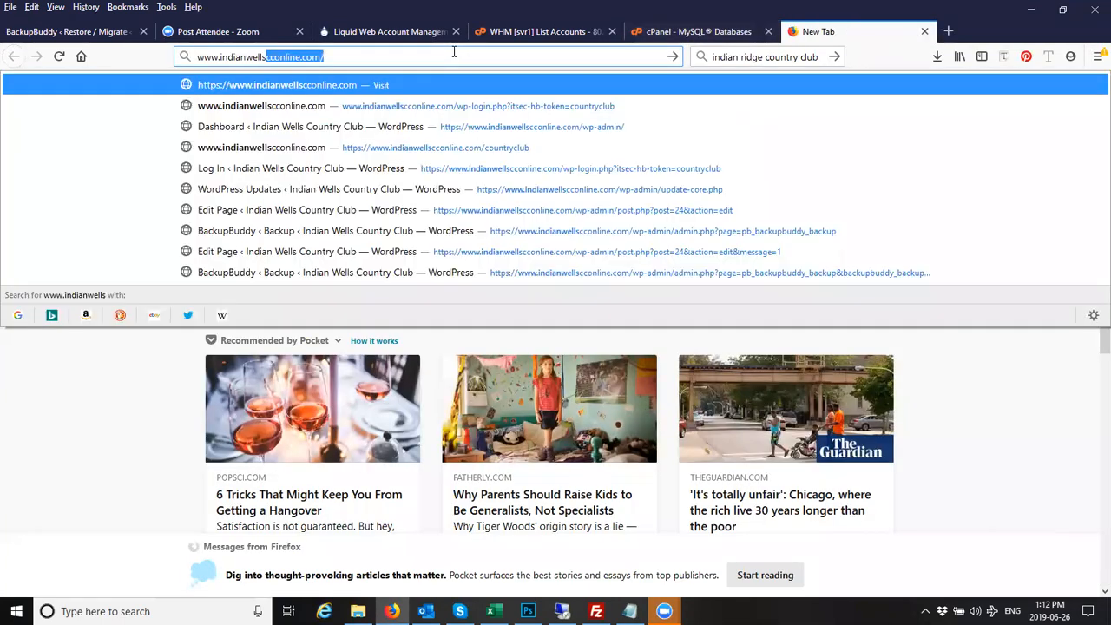
left_click(454, 52)
type("im")
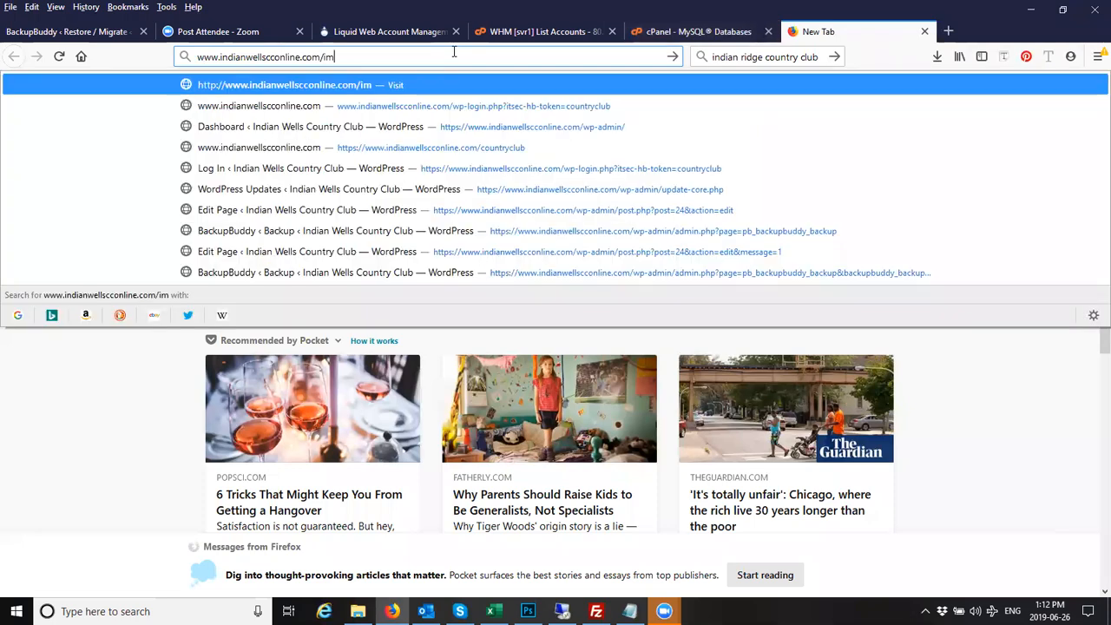
type("portb")
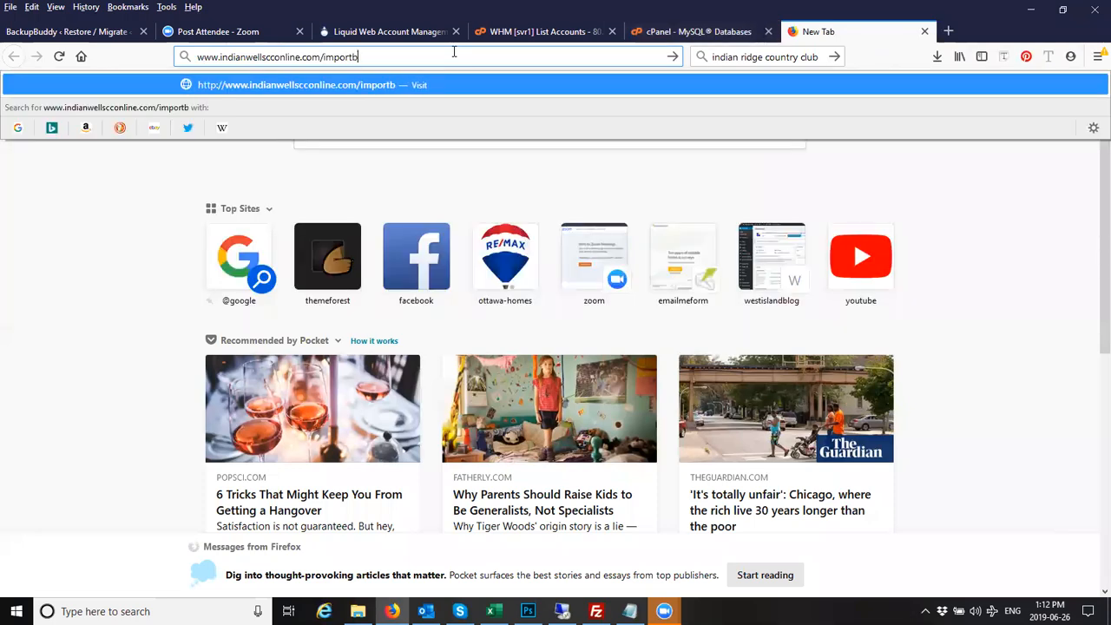
type("uddy.ph")
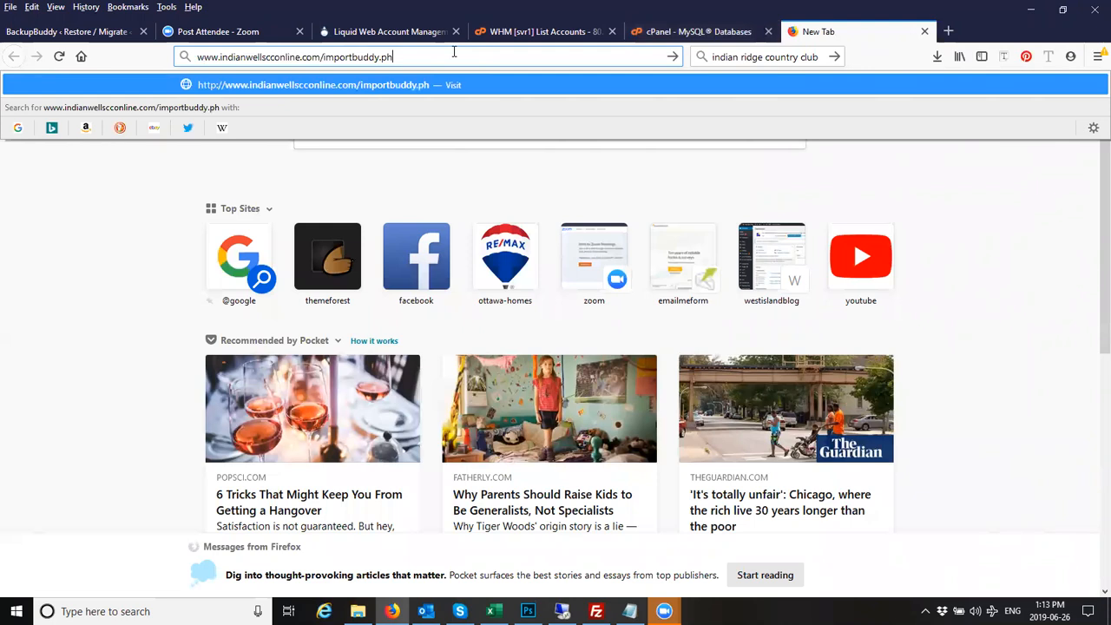
type("p")
key("Return")
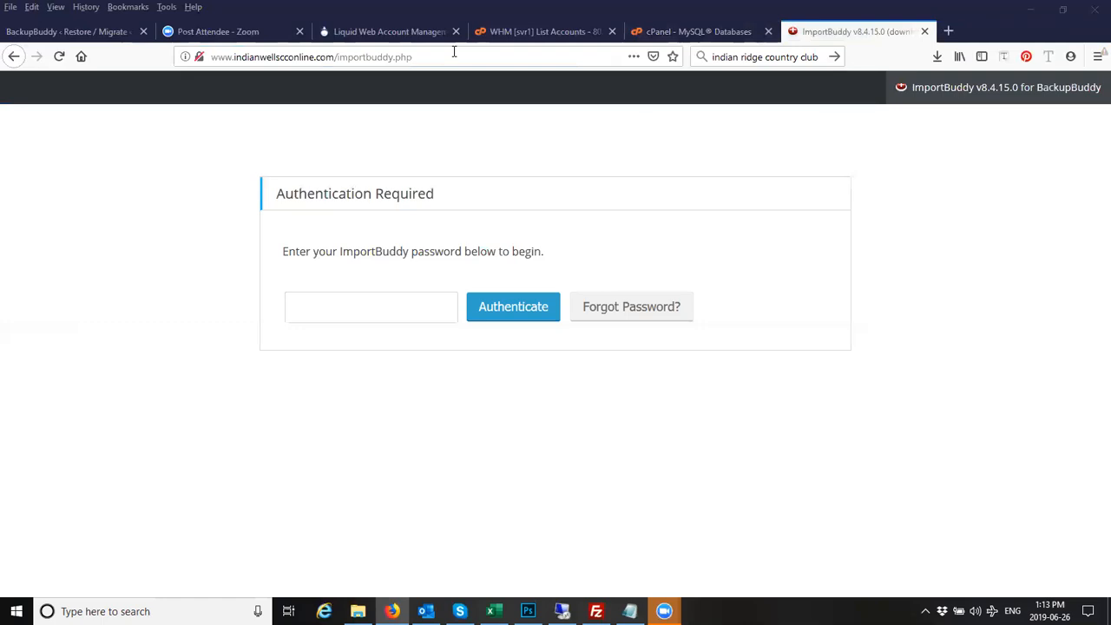
Authenticate to ImportBuddy with the pasted password and decline Firefox's offer to save it
left_click(1007, 153)
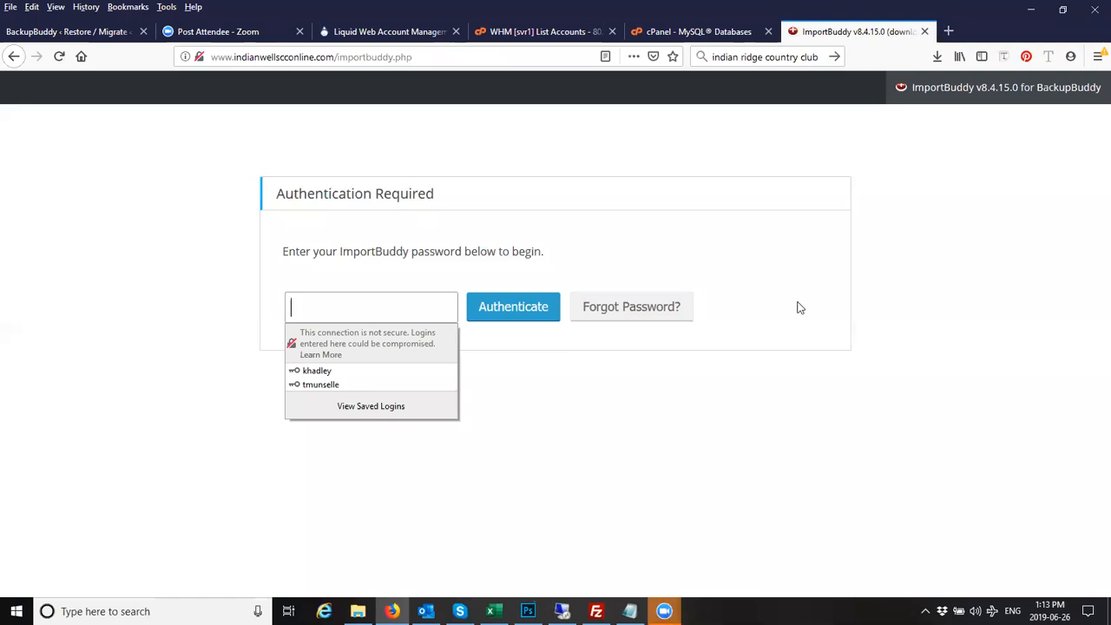
key("ctrl+v")
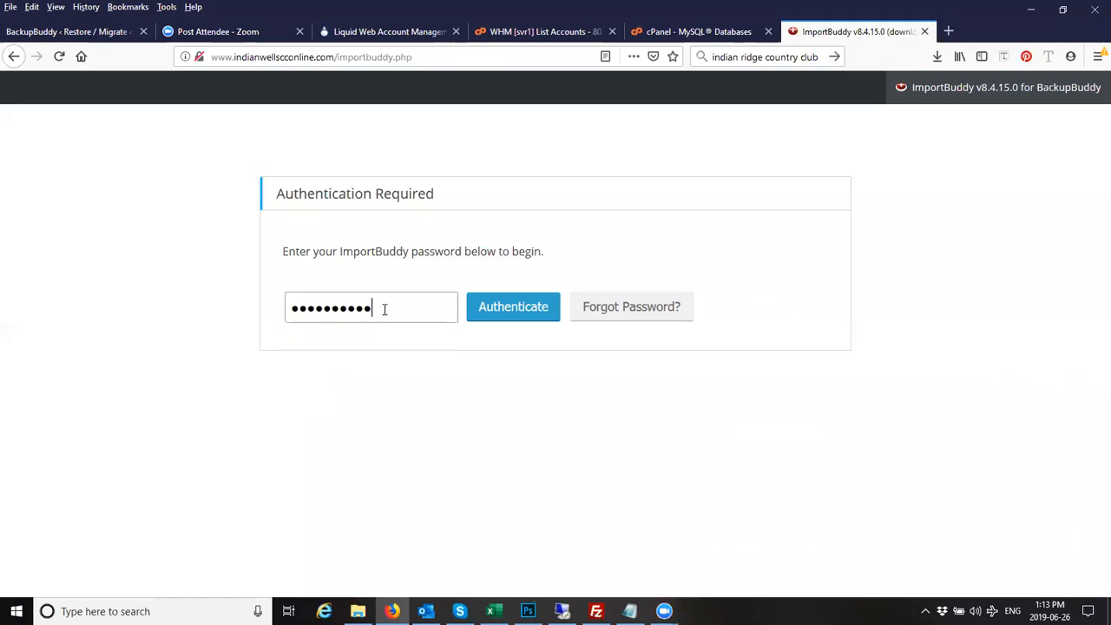
left_click(510, 306)
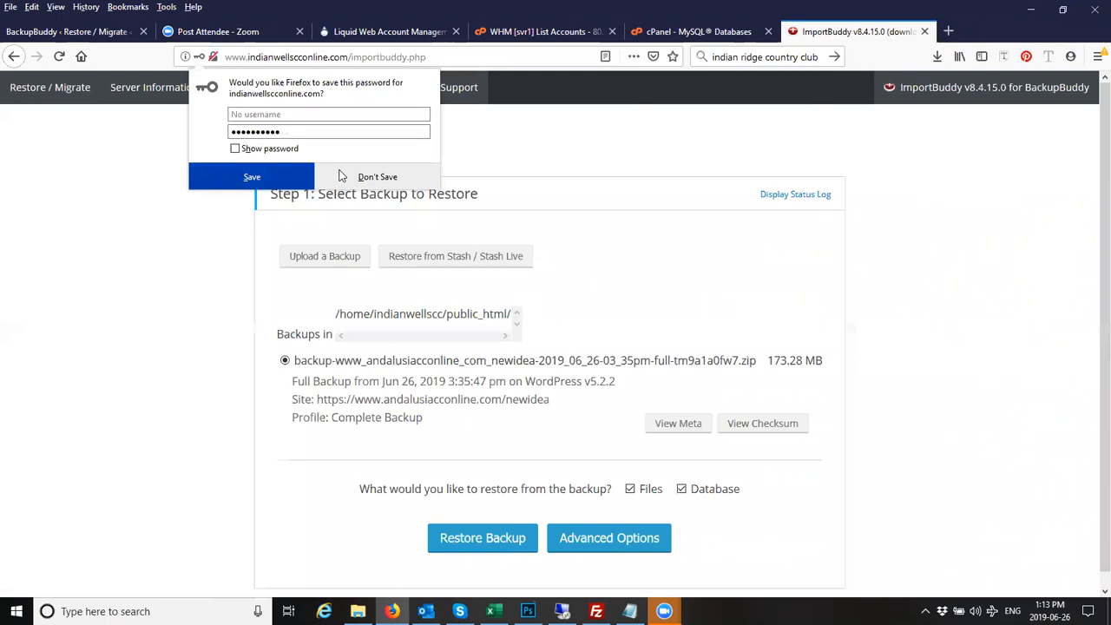
left_click(234, 180)
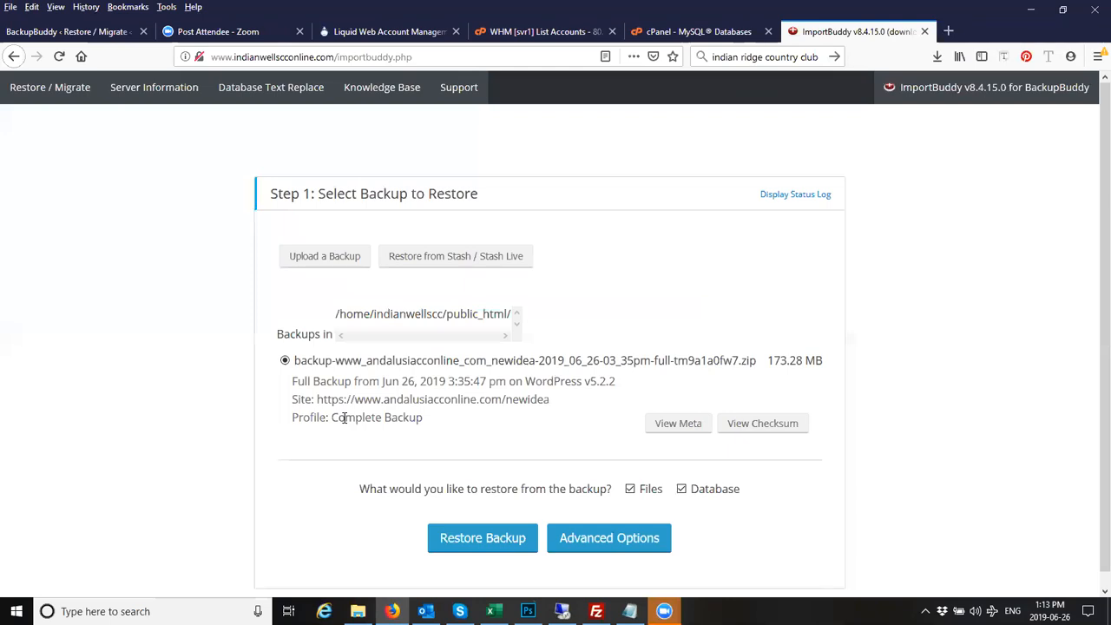
left_click(595, 611)
left_click(873, 384)
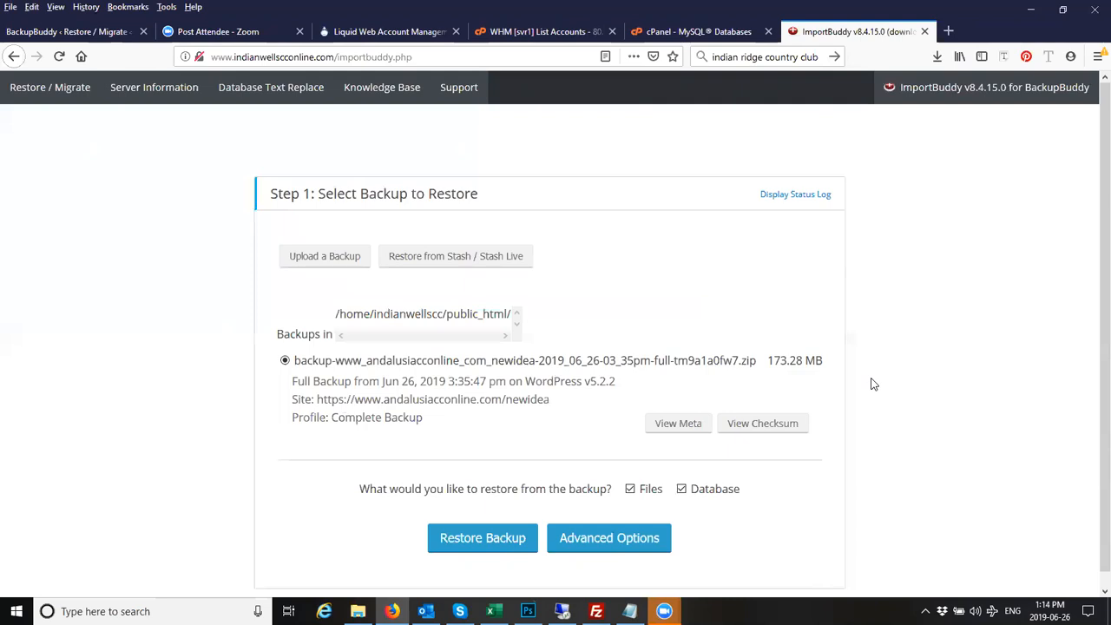
left_click(638, 538)
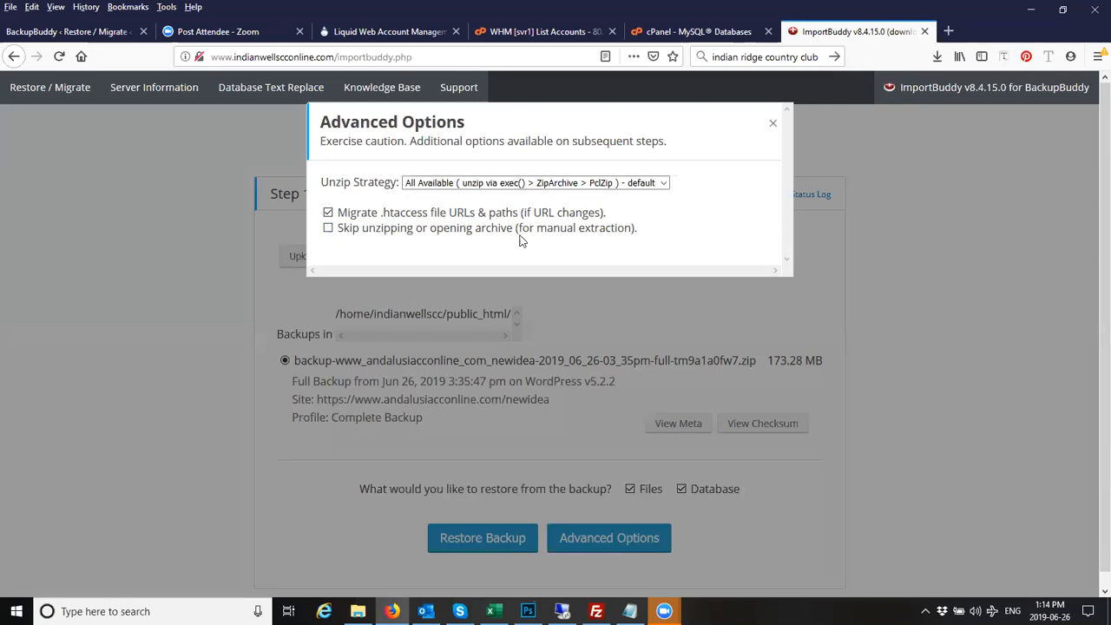
triple_click(527, 172)
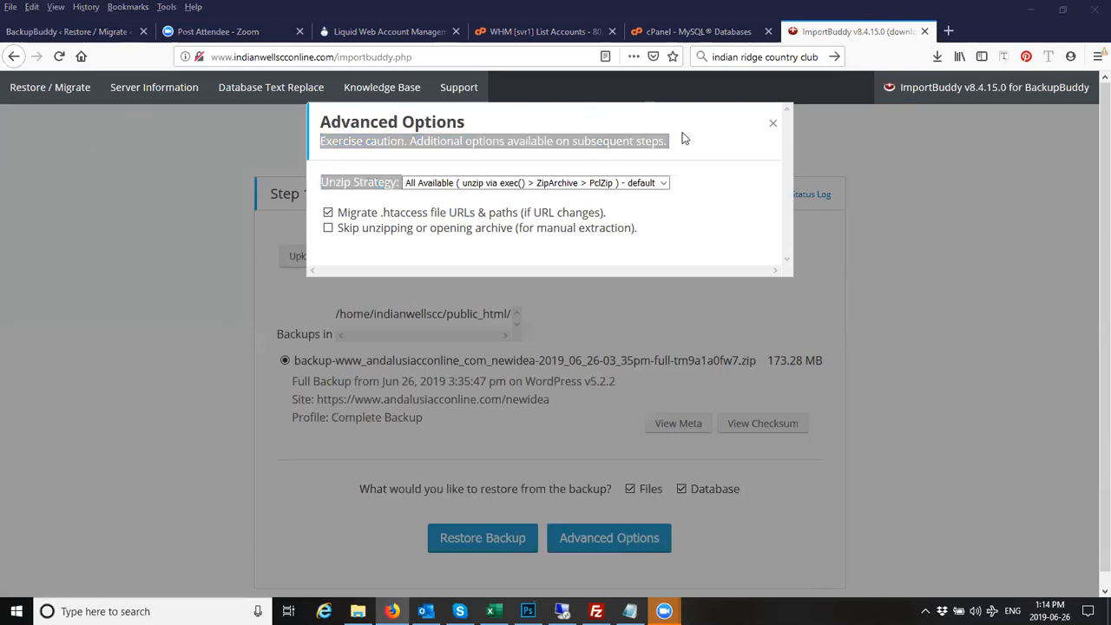
left_click(937, 302)
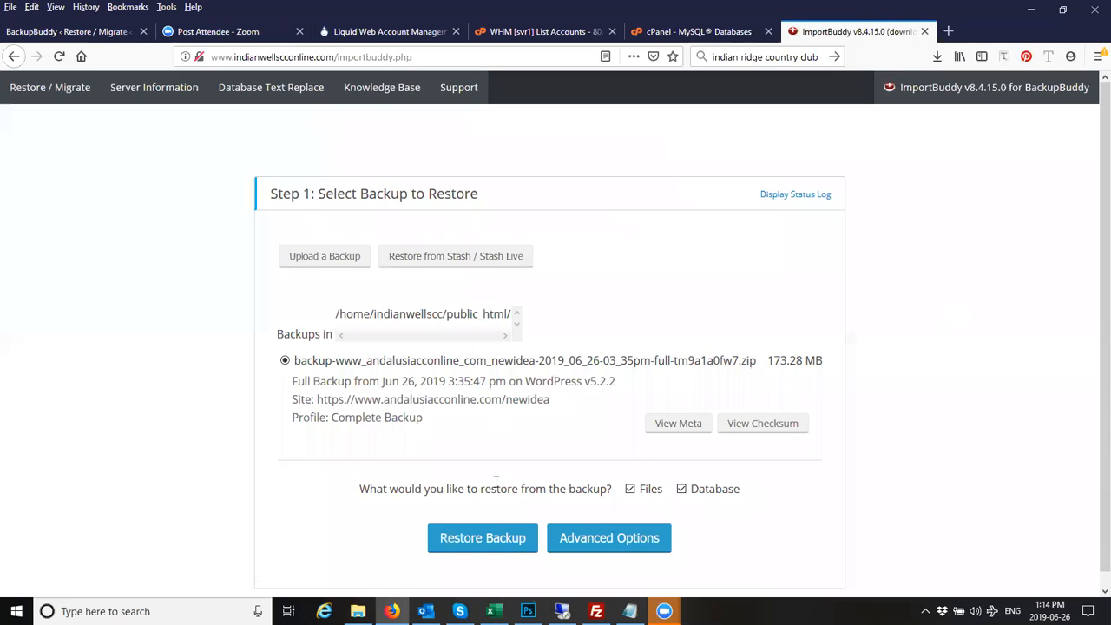
scroll(495, 486, "down", 1)
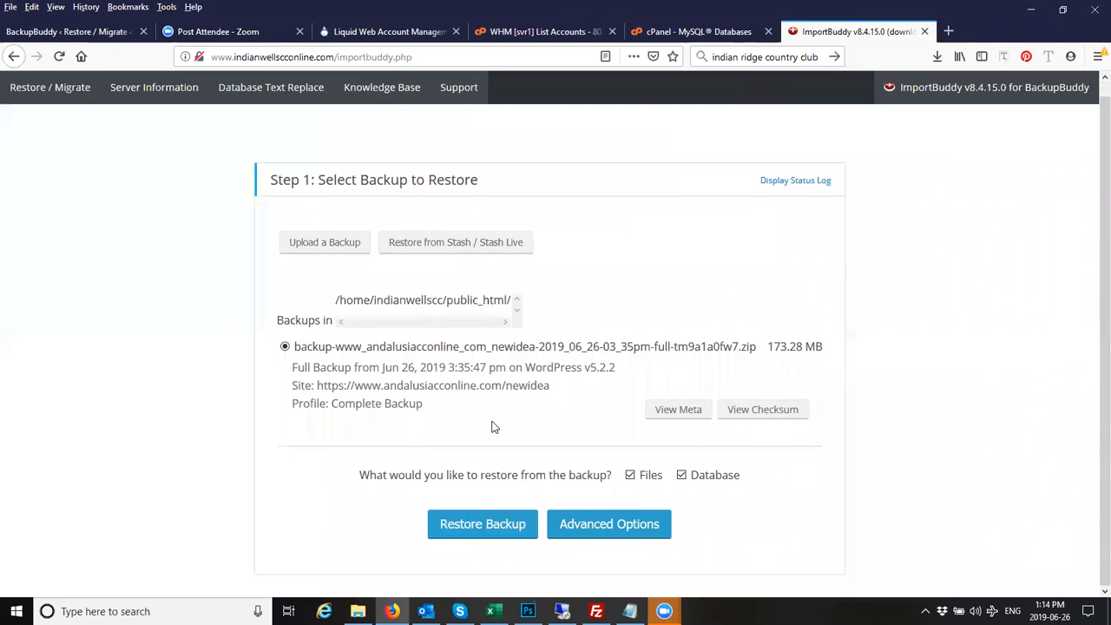
Restore the full backup's files and database, then return to the original site's BackupBuddy tab
left_click(482, 524)
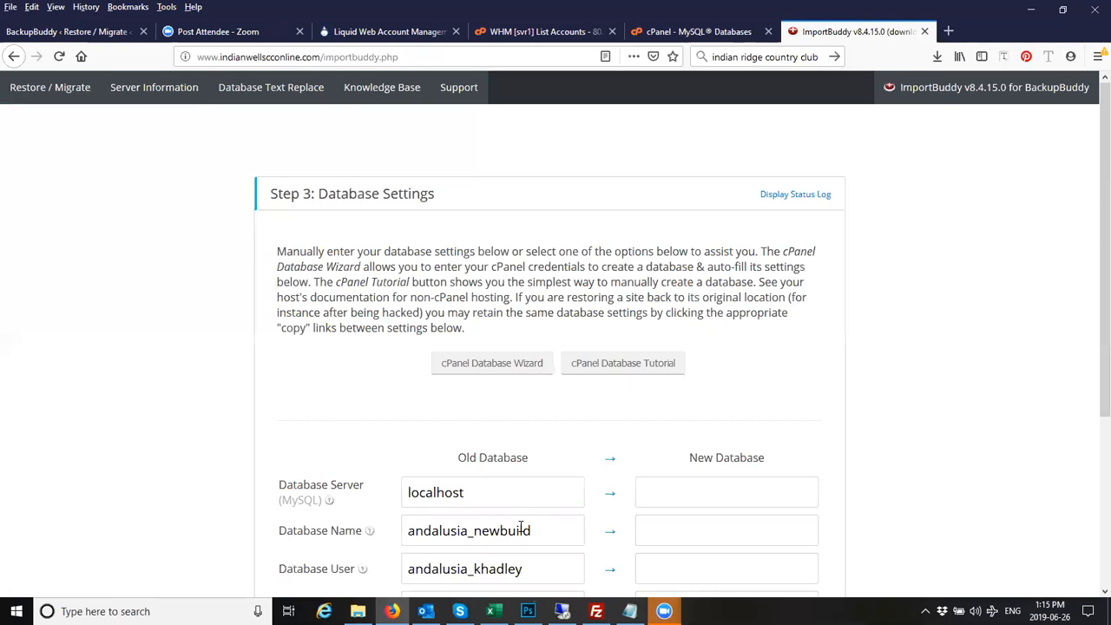
left_click(68, 32)
Open BackupBuddy Settings and scroll down to the empty File & Directory Defaults exclusions
scroll(15, 479, "down", 3)
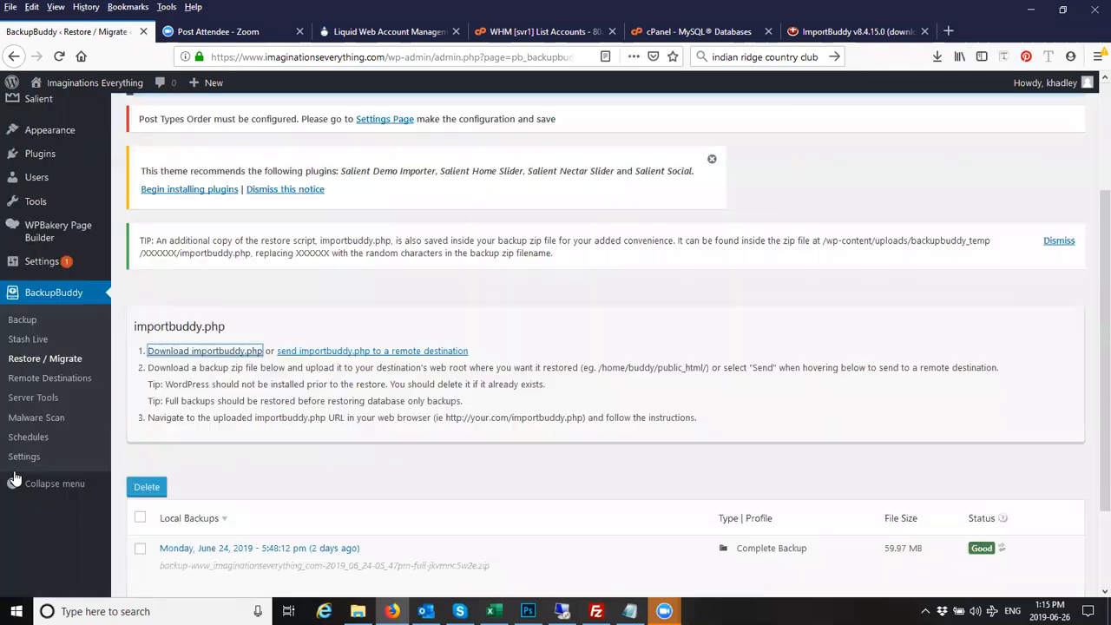
scroll(15, 480, "down", 1)
left_click(17, 551)
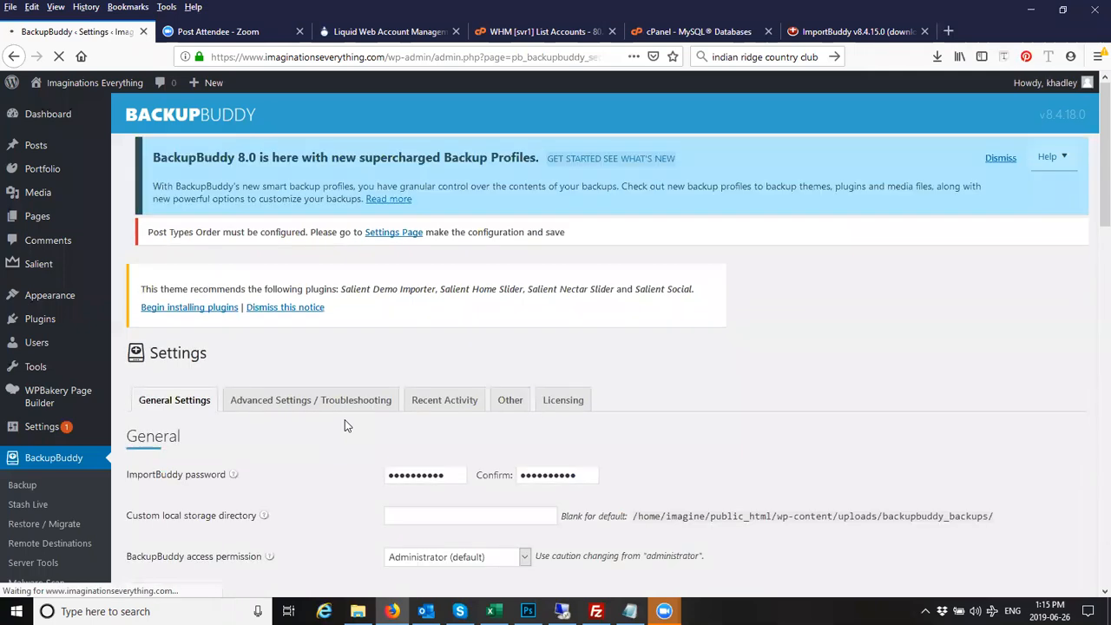
scroll(345, 421, "down", 5)
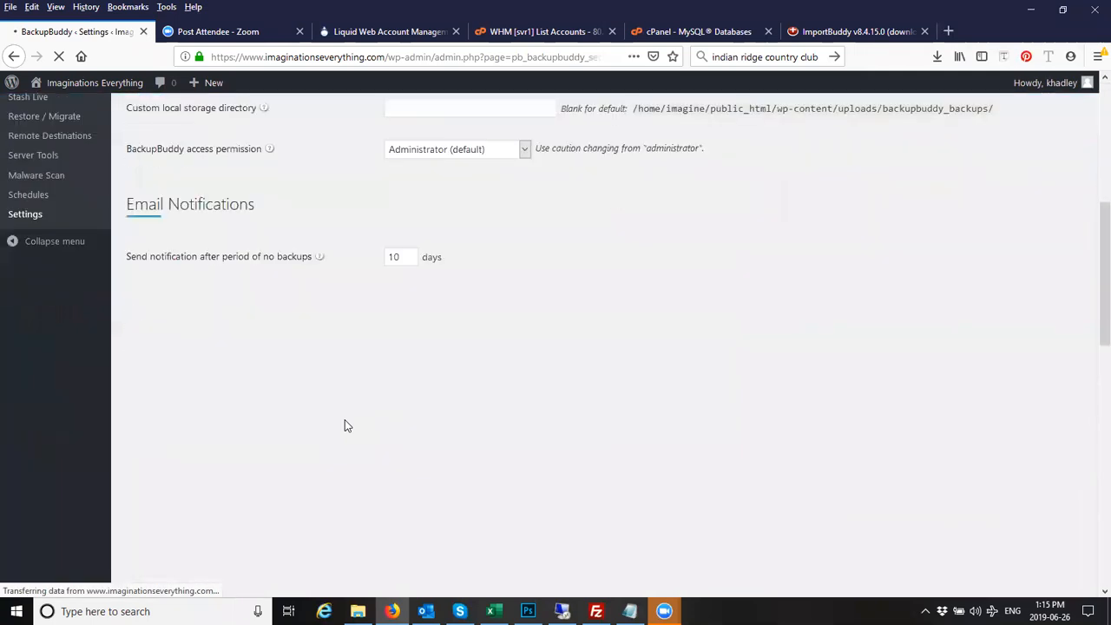
scroll(256, 506, "down", 5)
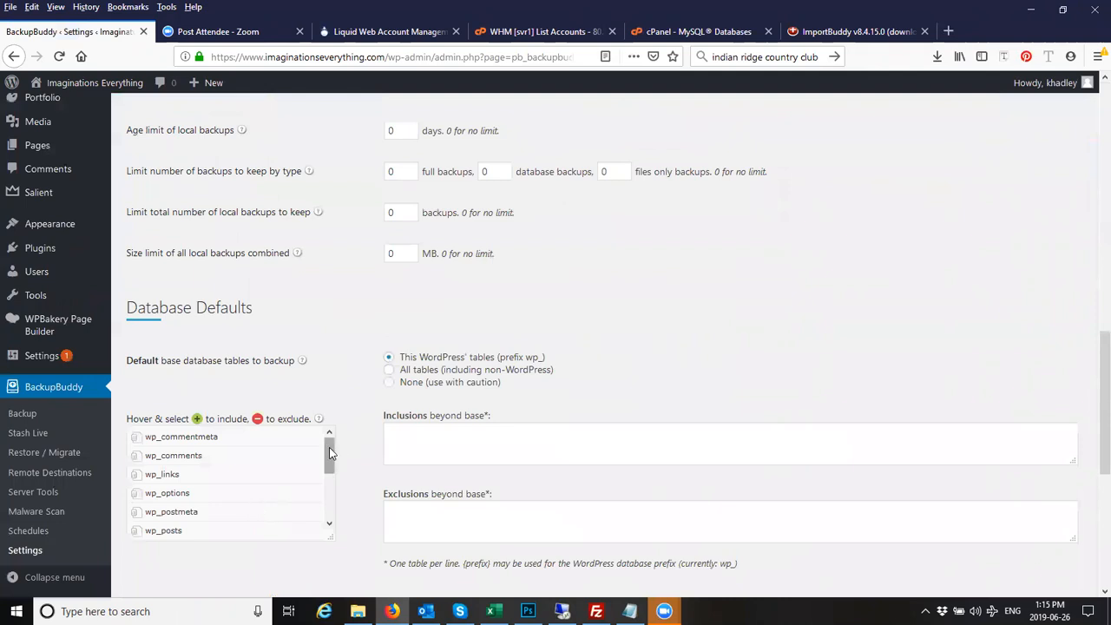
left_click_drag(329, 447, 322, 545)
scroll(286, 525, "down", 3)
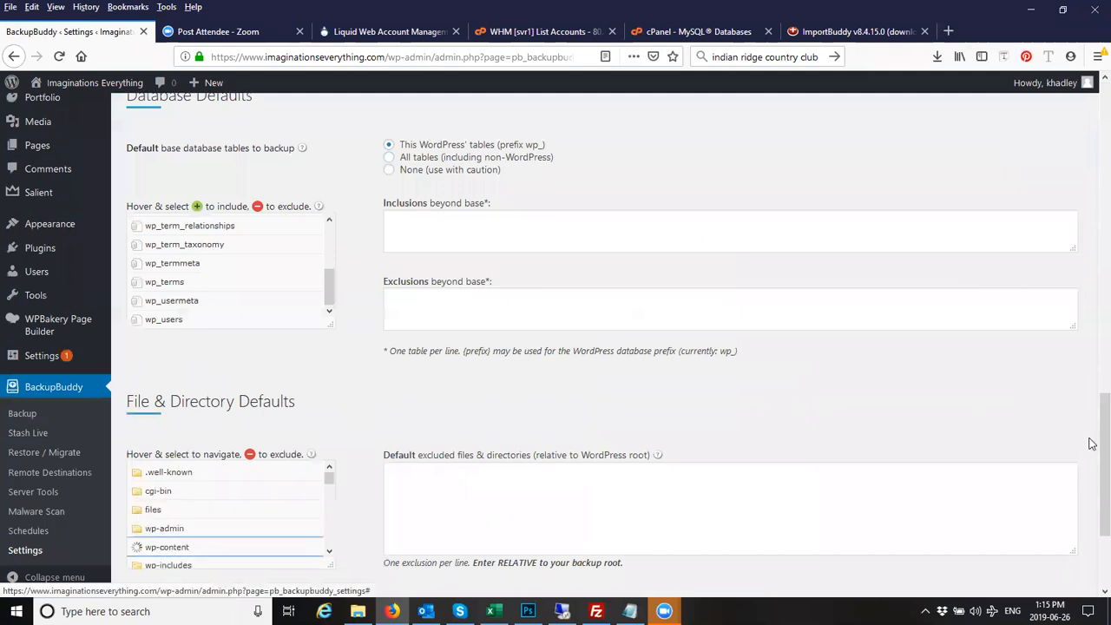
scroll(1091, 472, "down", 3)
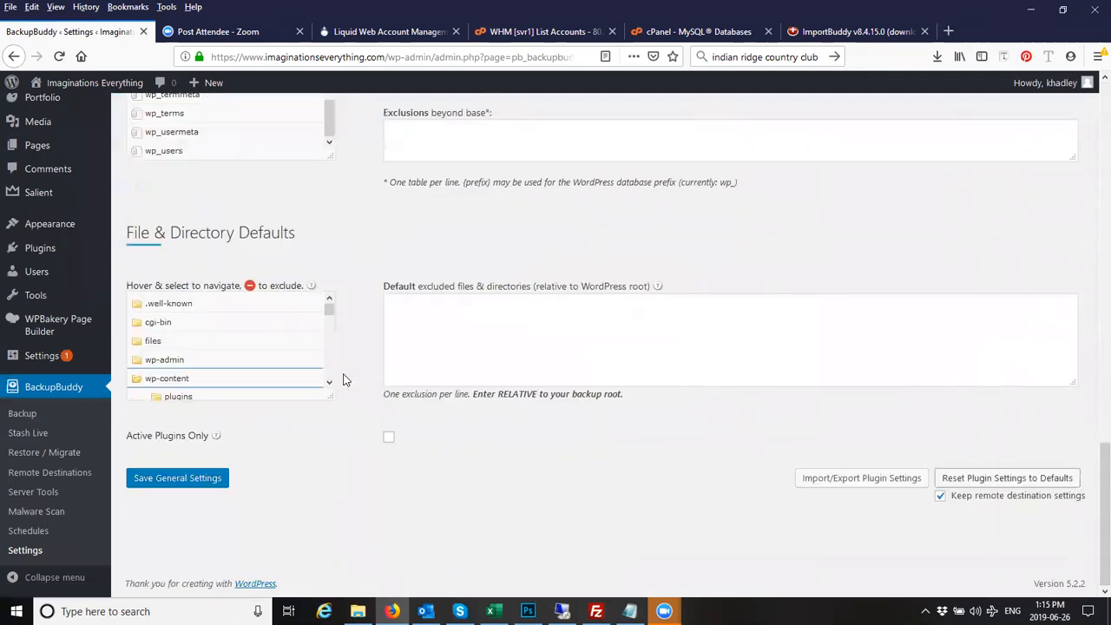
scroll(330, 386, "down", 2)
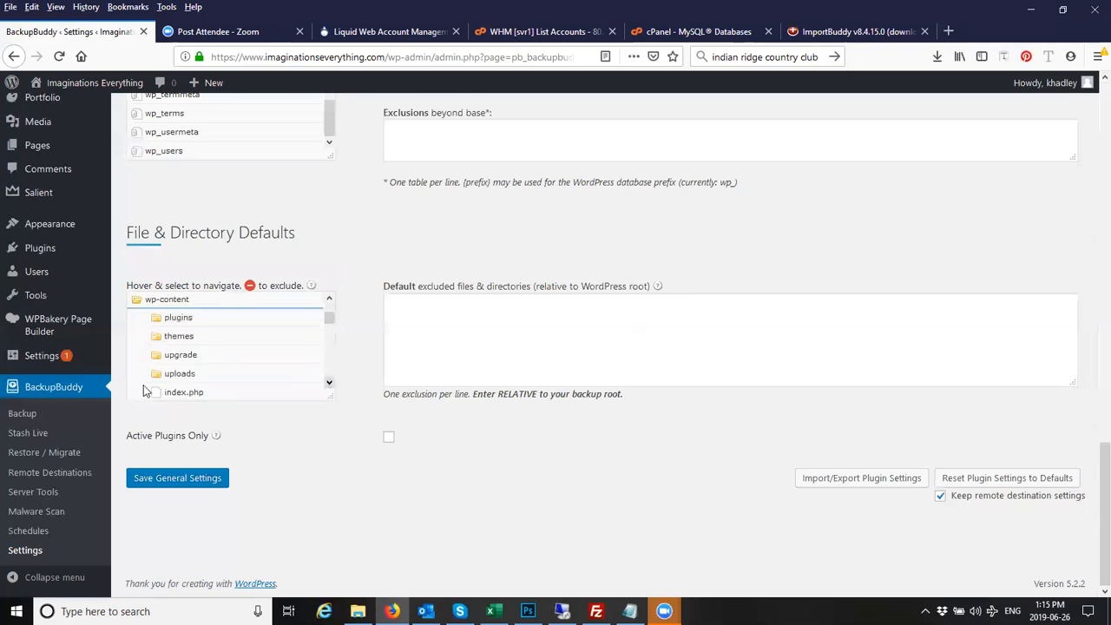
left_click(163, 378)
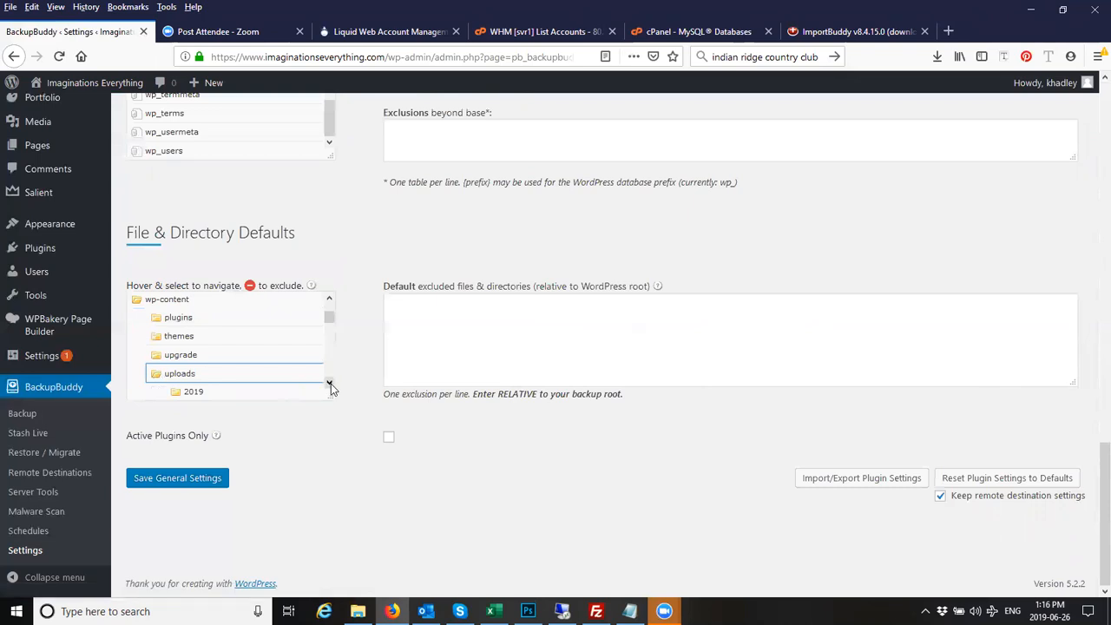
scroll(331, 384, "down", 2)
scroll(329, 299, "up", 1)
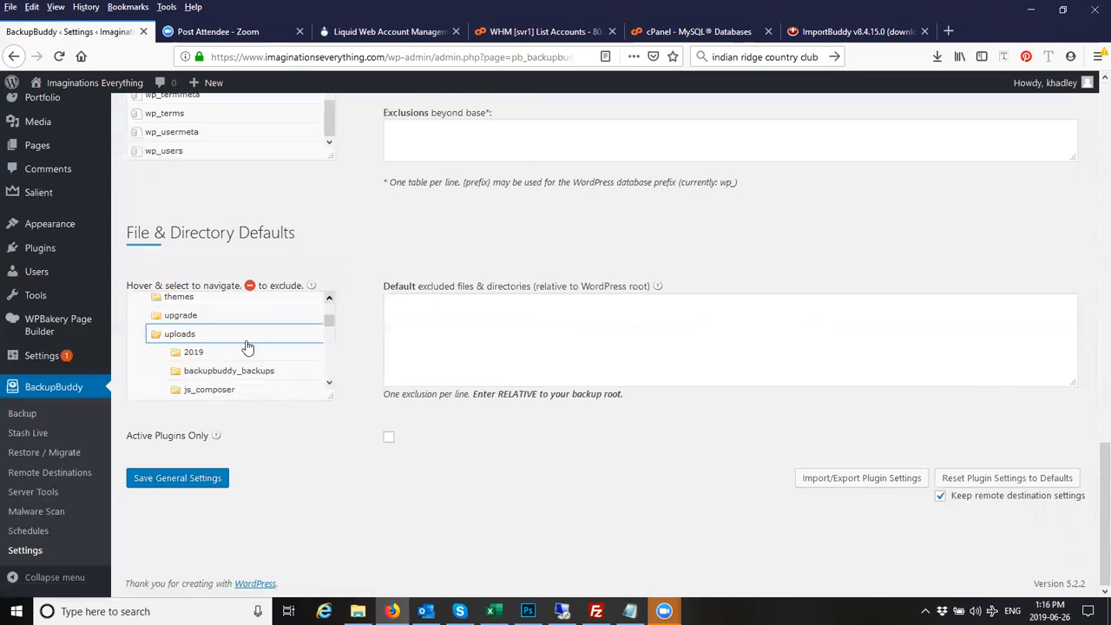
left_click(312, 356)
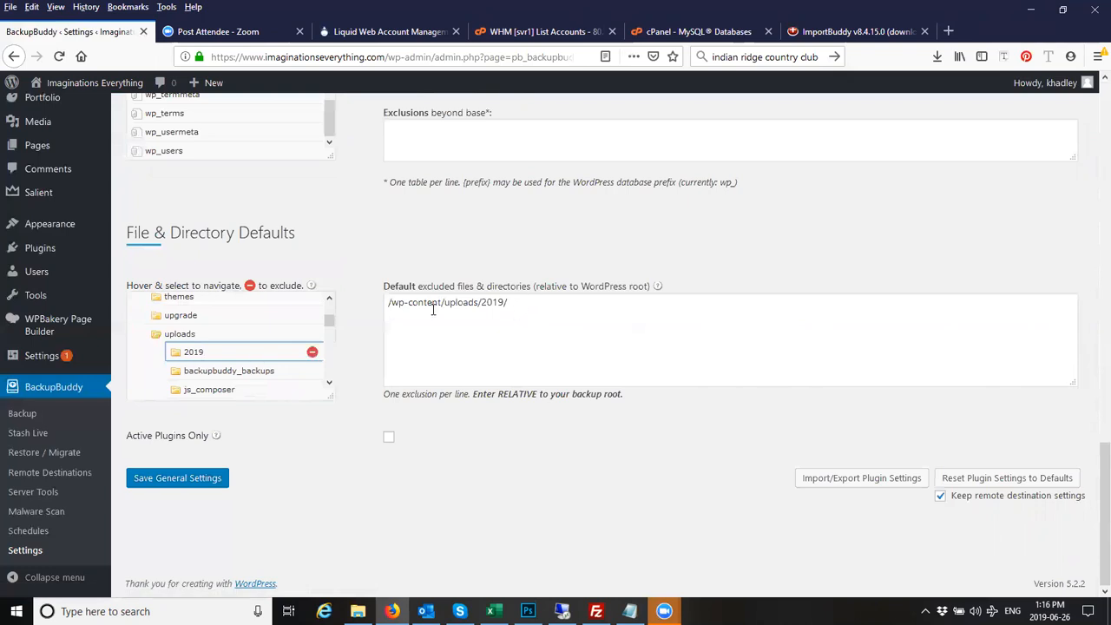
left_click_drag(511, 302, 372, 306)
key("BackSpace")
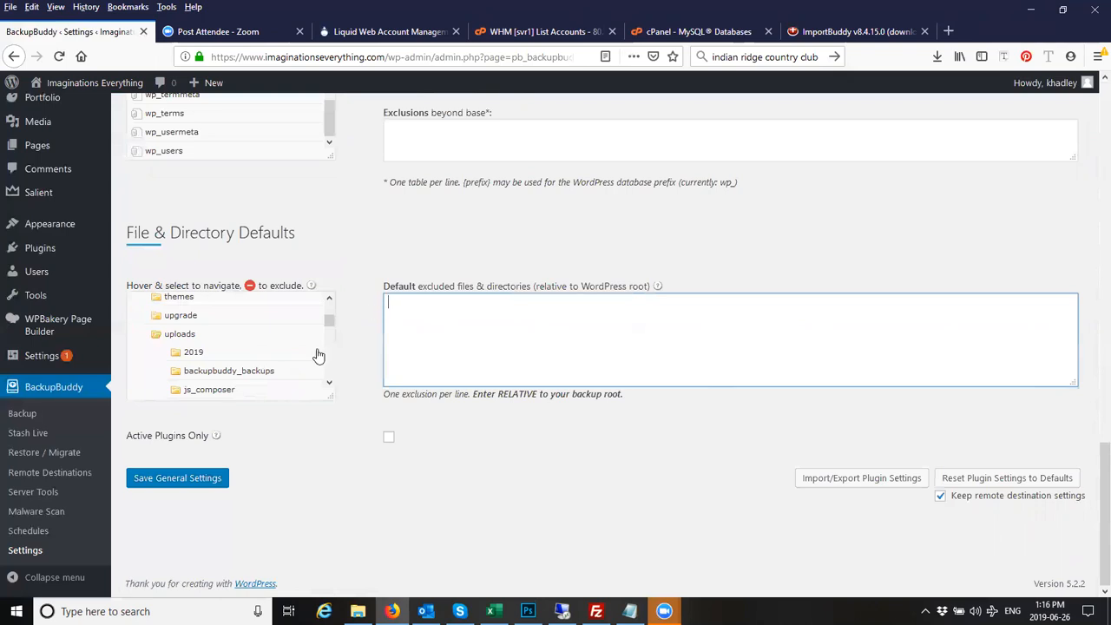
mouse_move(315, 354)
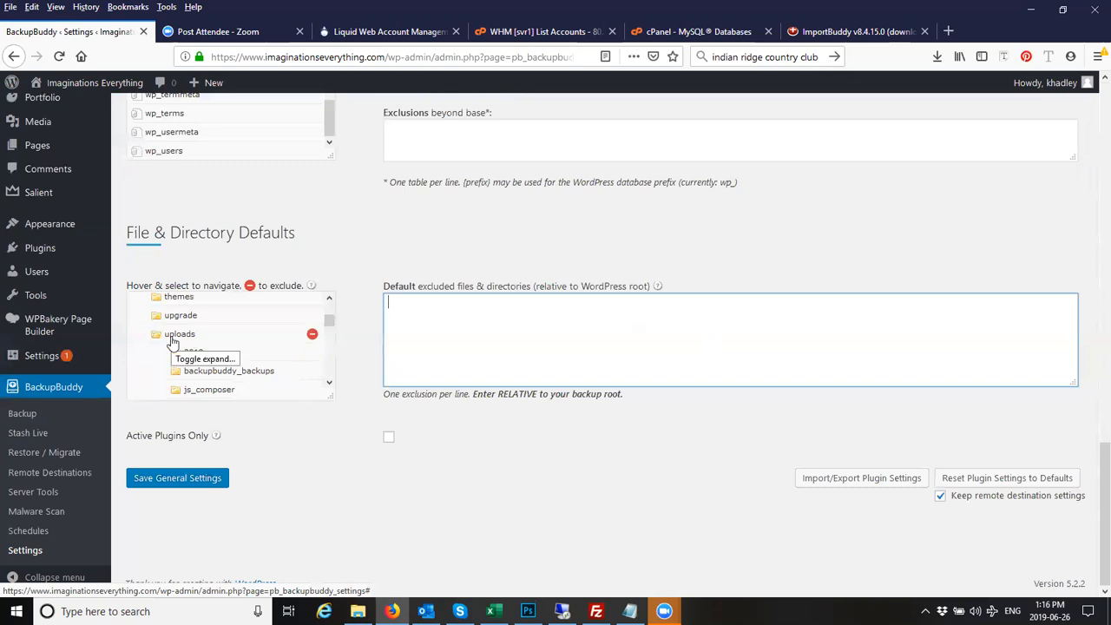
scroll(305, 341, "up", 2)
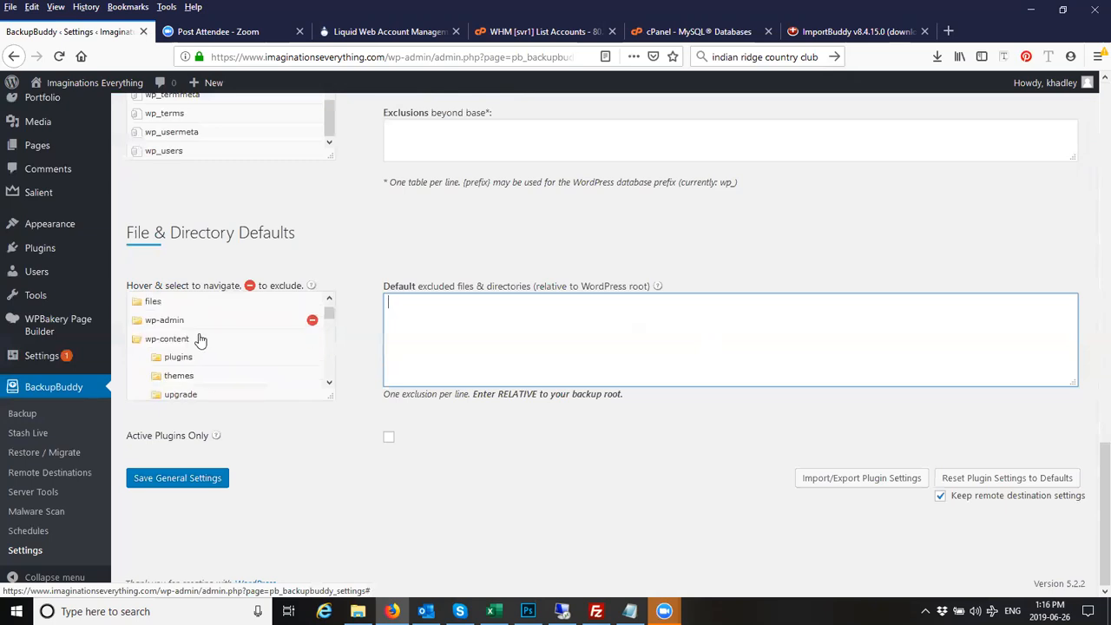
scroll(193, 347, "down", 2)
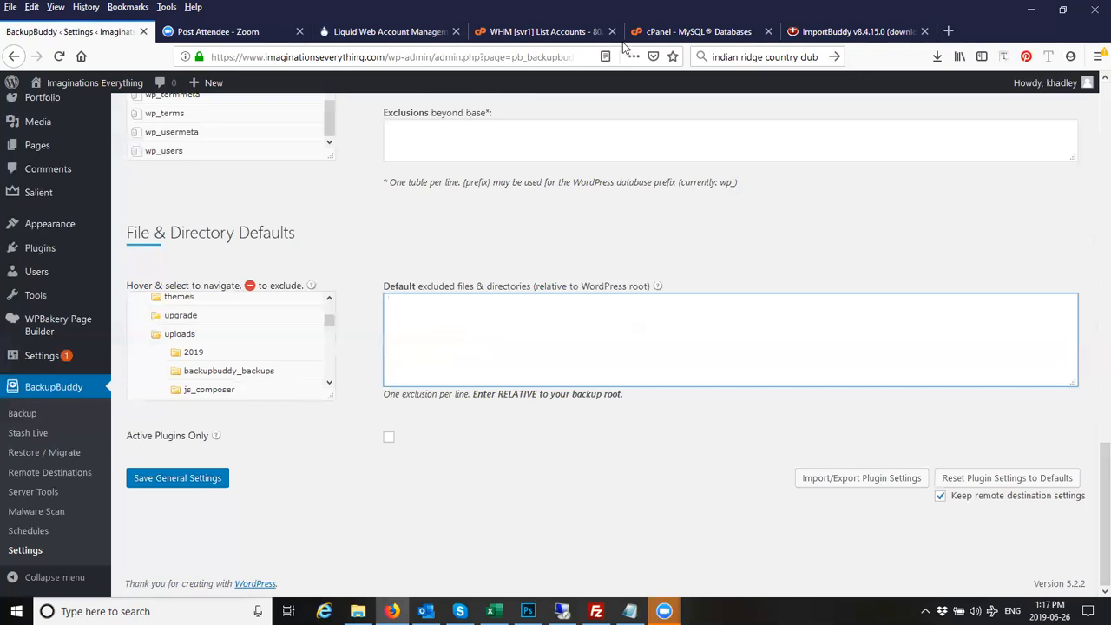
Back in ImportBuddy's database settings, copy localhost into the New Database server field
left_click(822, 33)
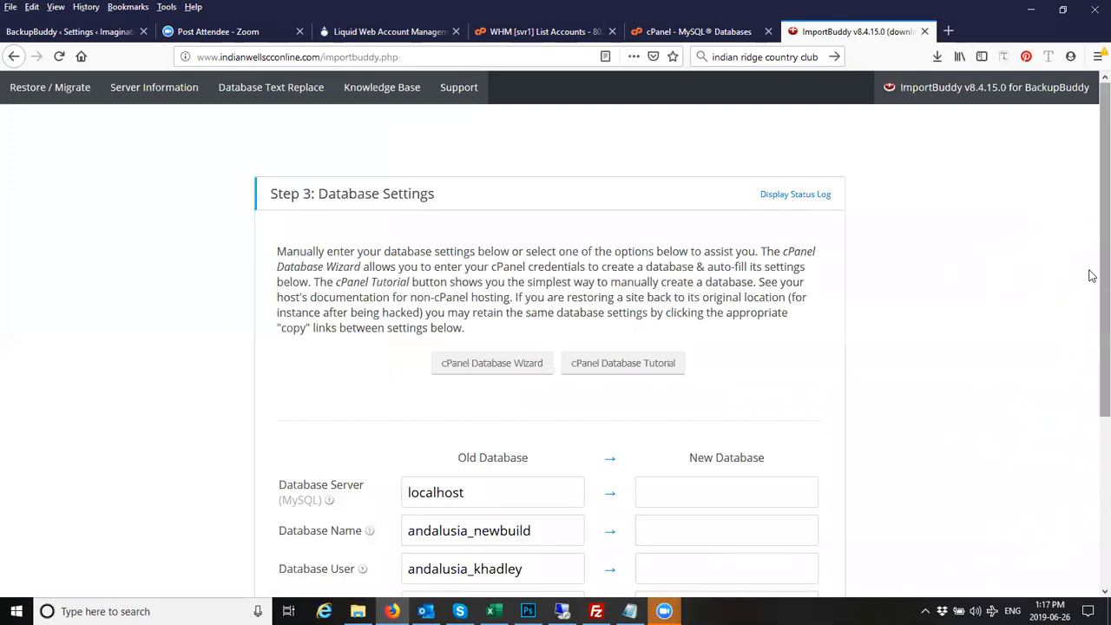
scroll(1092, 290, "down", 5)
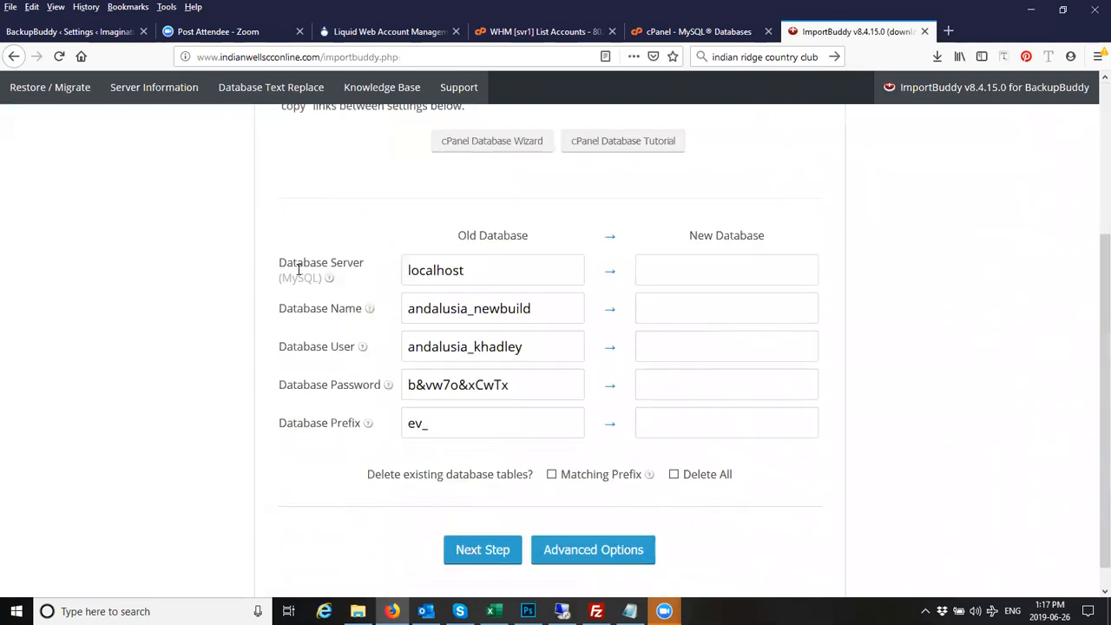
left_click(606, 274)
left_click_drag(469, 272, 409, 278)
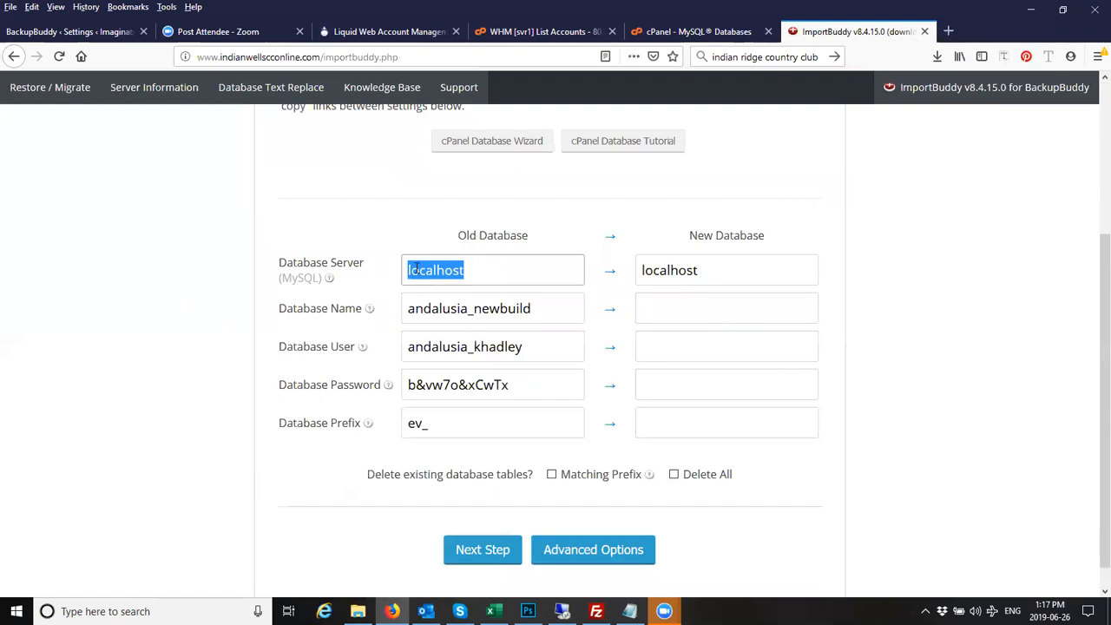
Paste the new database name indianwellscc_rebuild from the notes into its field
left_click(629, 611)
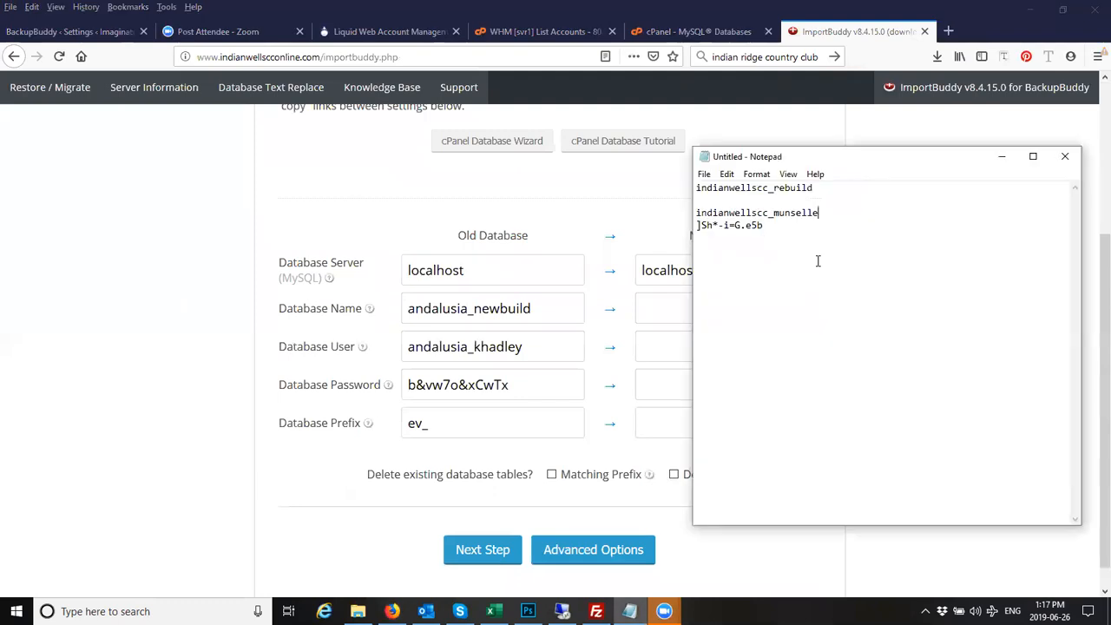
left_click_drag(813, 187, 648, 190)
key("ctrl+c")
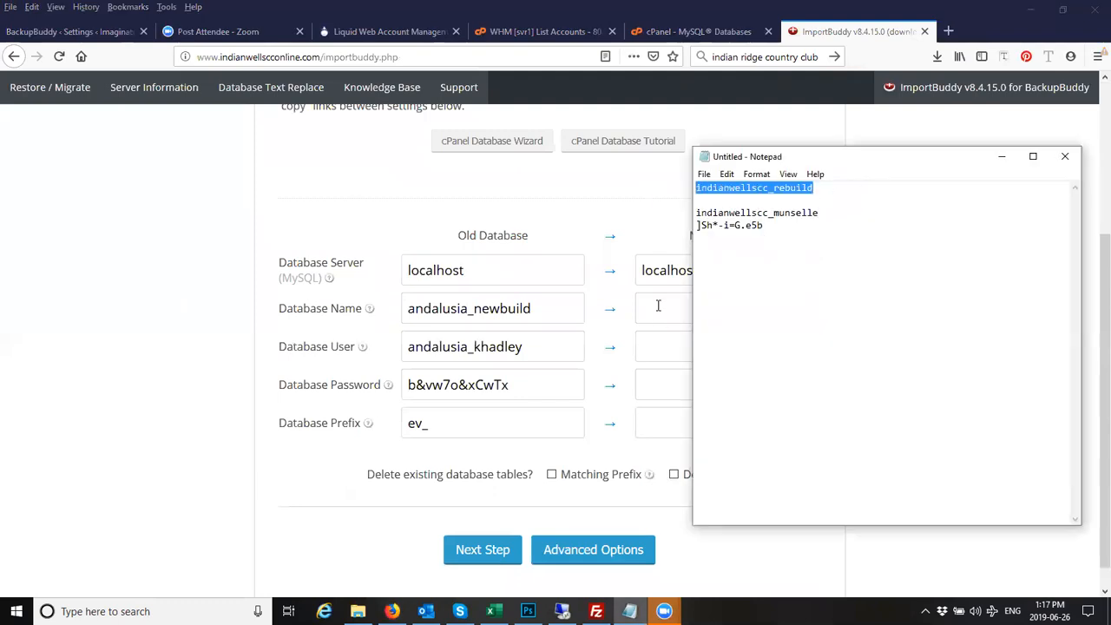
left_click(657, 308)
key("ctrl+v")
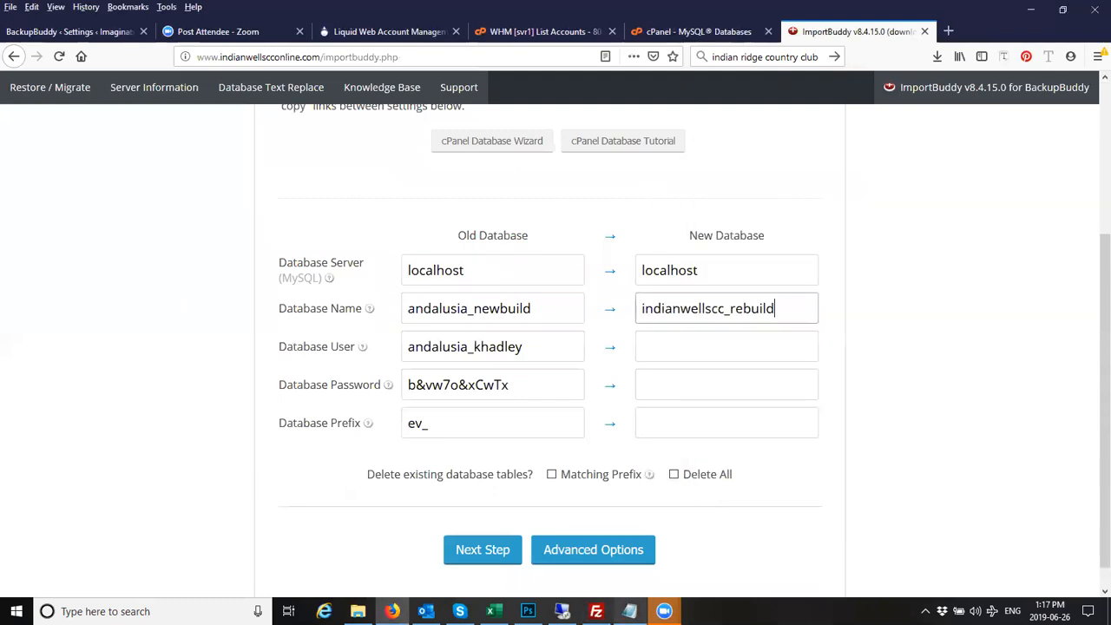
Copy the new database user name and password from the notes into their fields
key("alt+Tab")
left_click_drag(828, 213, 694, 213)
key("ctrl+c")
left_click(665, 356)
key("ctrl+v")
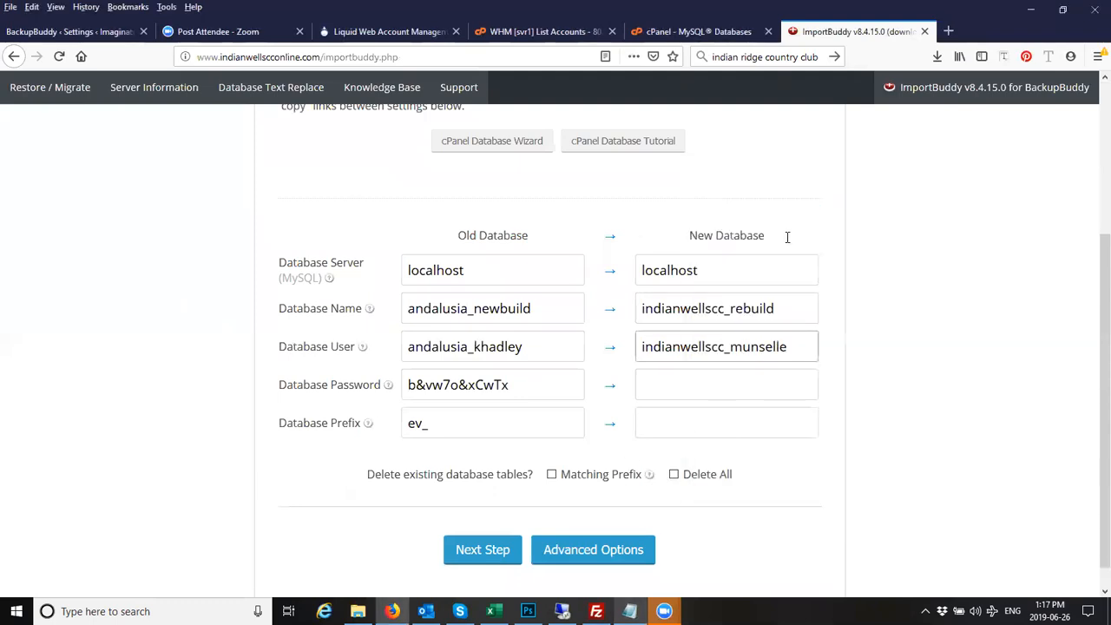
key("alt+Tab")
left_click_drag(765, 225, 644, 255)
key("ctrl+c")
left_click(665, 381)
key("ctrl+v")
Set the table prefix to fr_ and start the database restore
left_click(642, 423)
type("fr_")
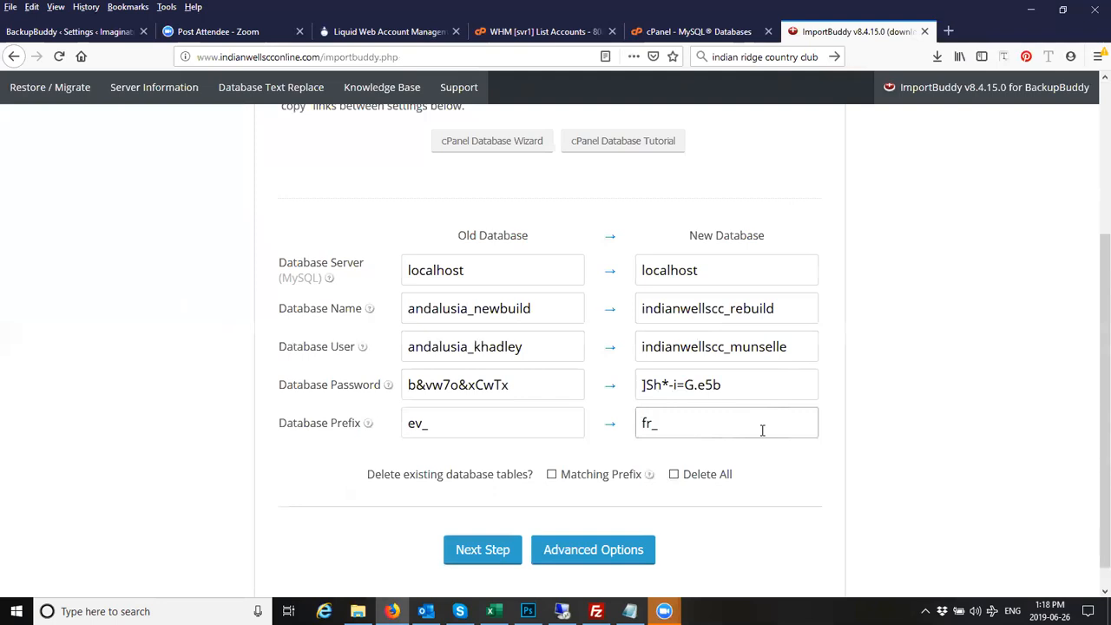
left_click(477, 551)
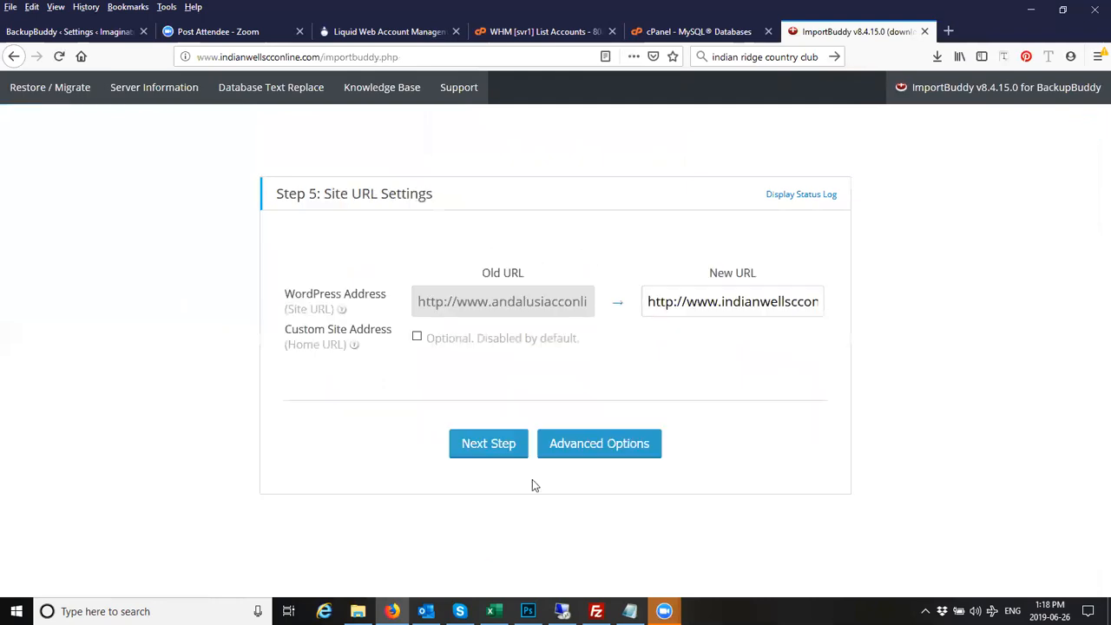
Accept the new site URL on Step 5 and continue to Verify Site & Finish
left_click(495, 451)
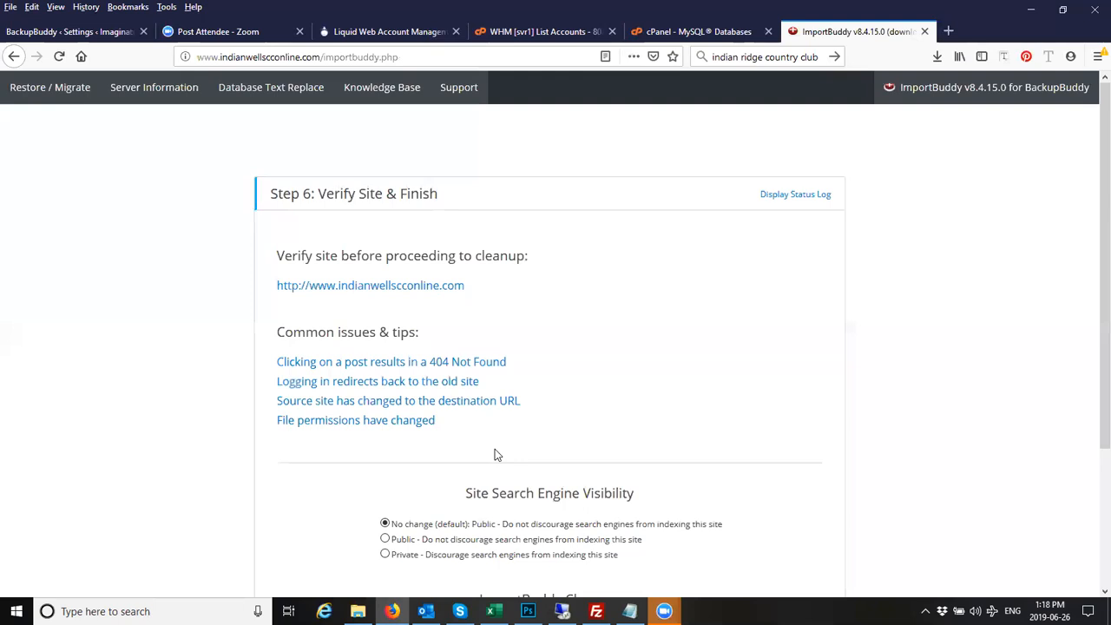
scroll(494, 455, "down", 2)
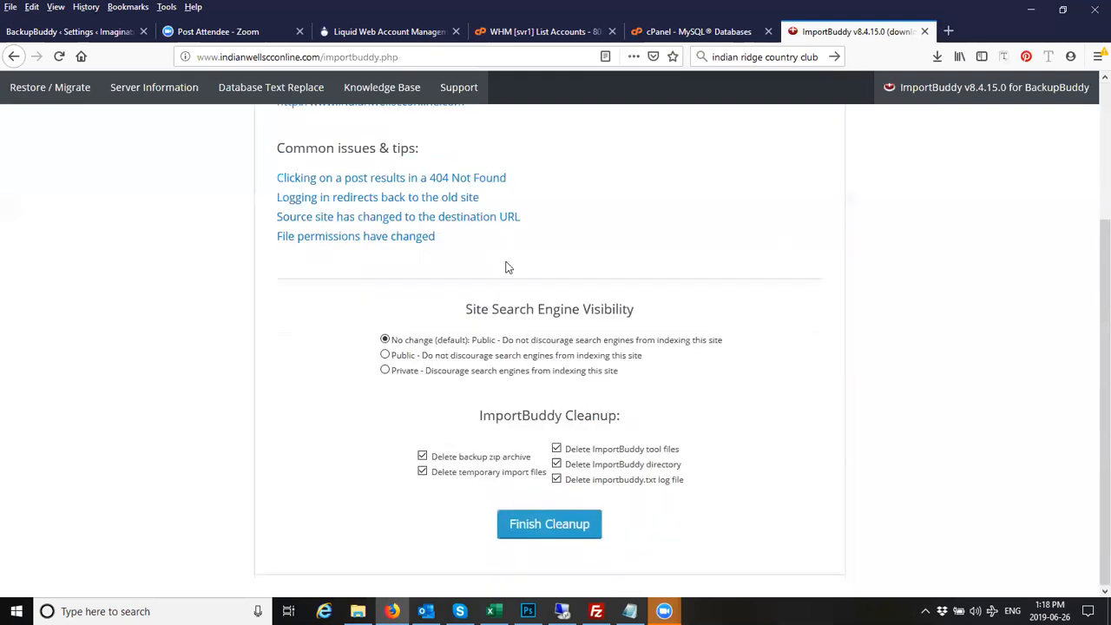
scroll(507, 267, "up", 2)
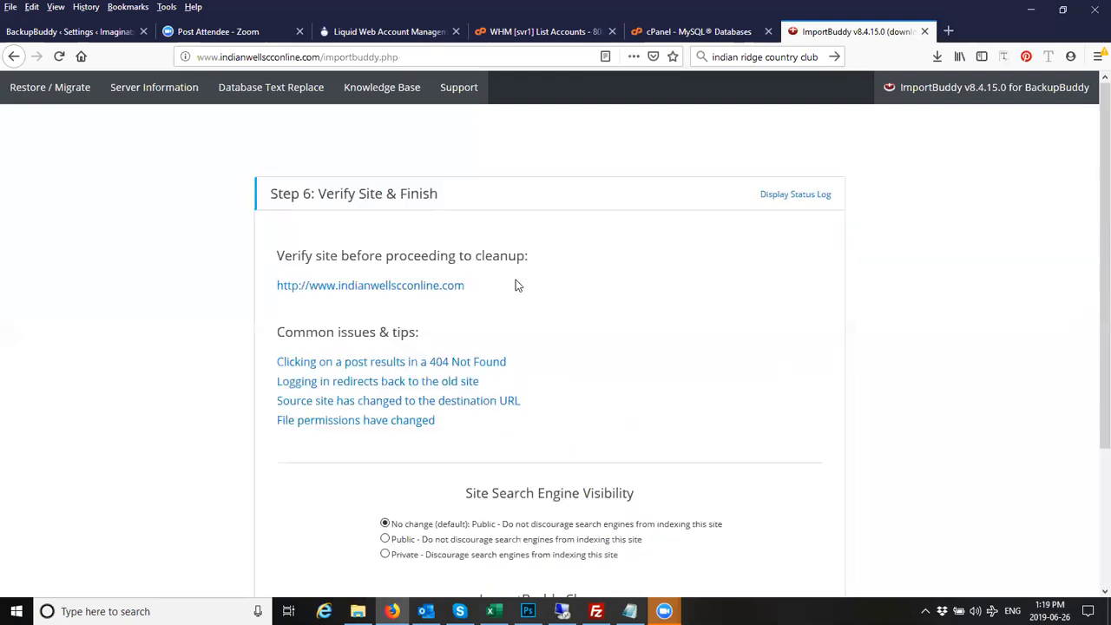
right_click(414, 289)
left_click(442, 295)
left_click(1011, 32)
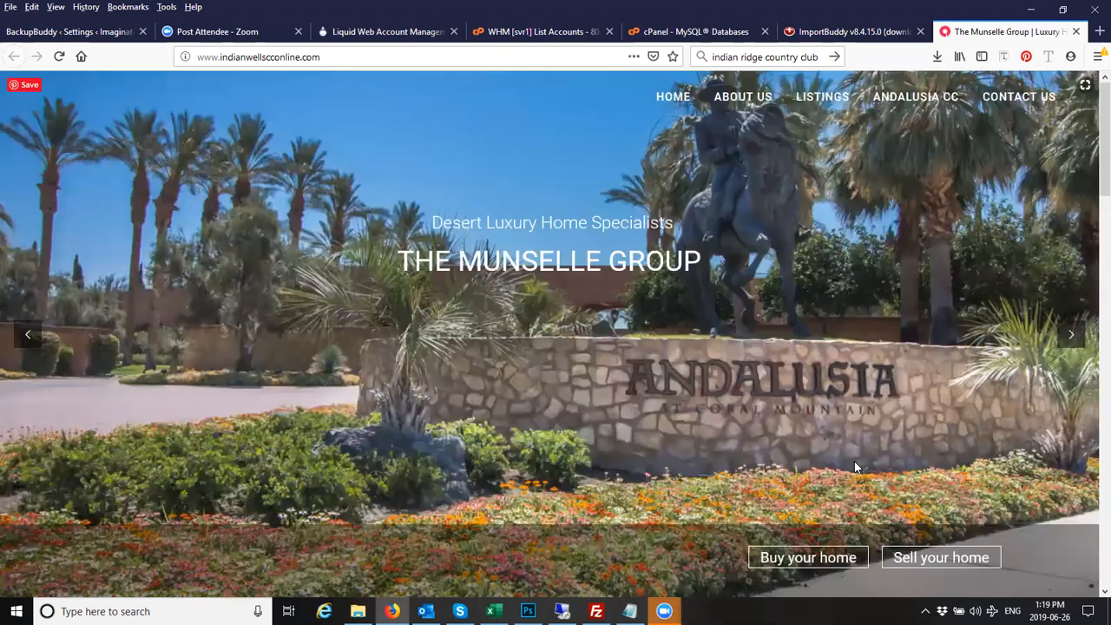
Scroll through the restored Munselle Group homepage to confirm it loads correctly
scroll(854, 466, "down", 5)
scroll(840, 379, "up", 3)
Back in ImportBuddy, run Finish Cleanup with all six deletion options ticked
left_click(828, 32)
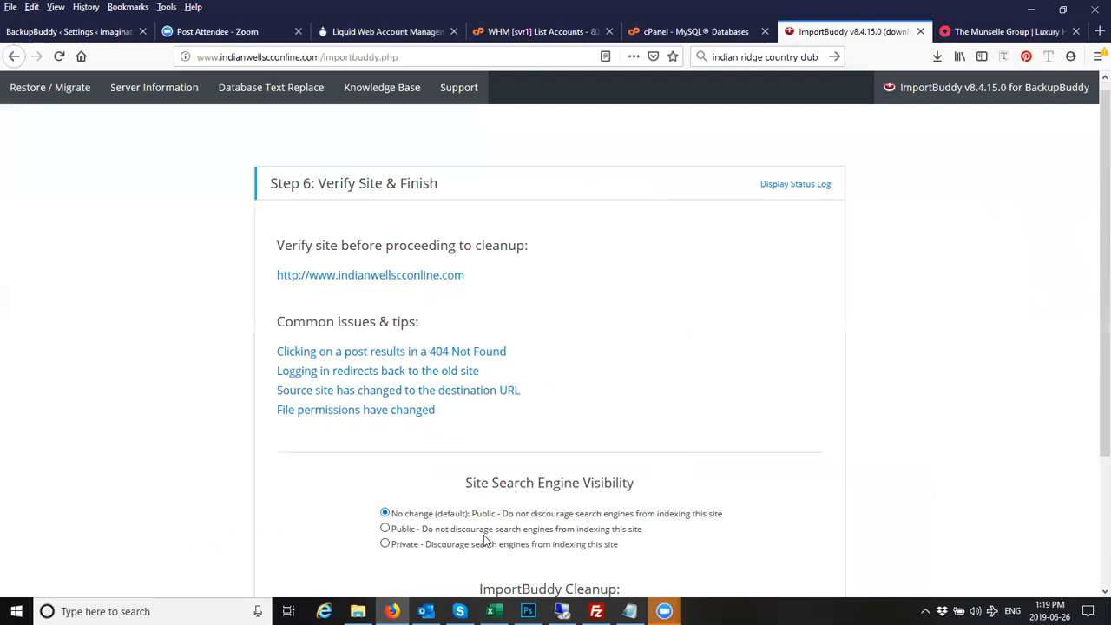
scroll(486, 540, "down", 3)
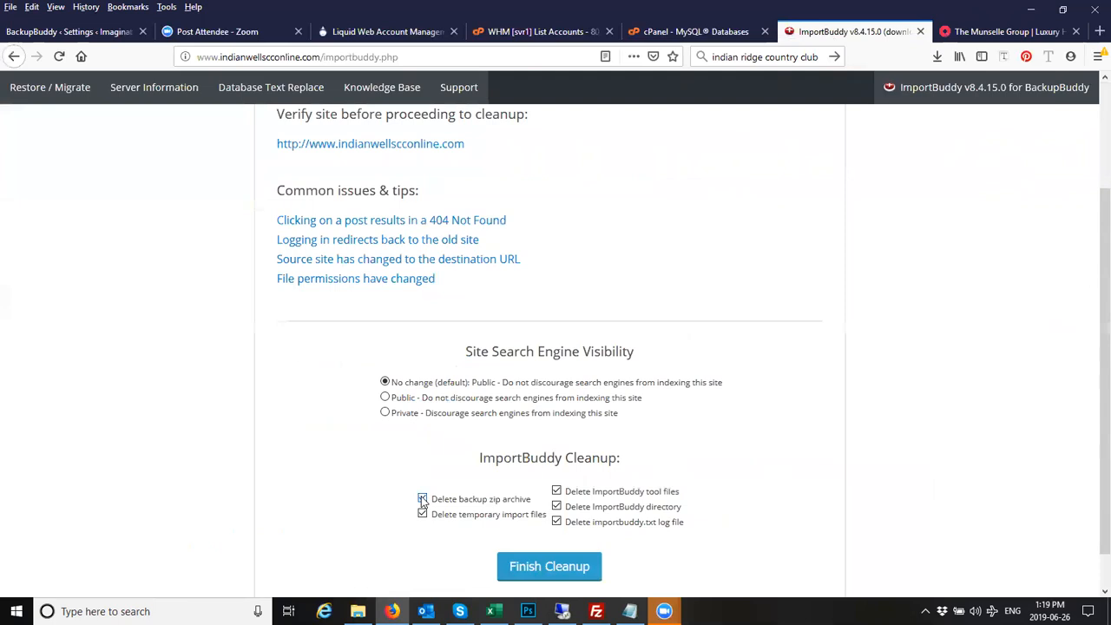
left_click(575, 565)
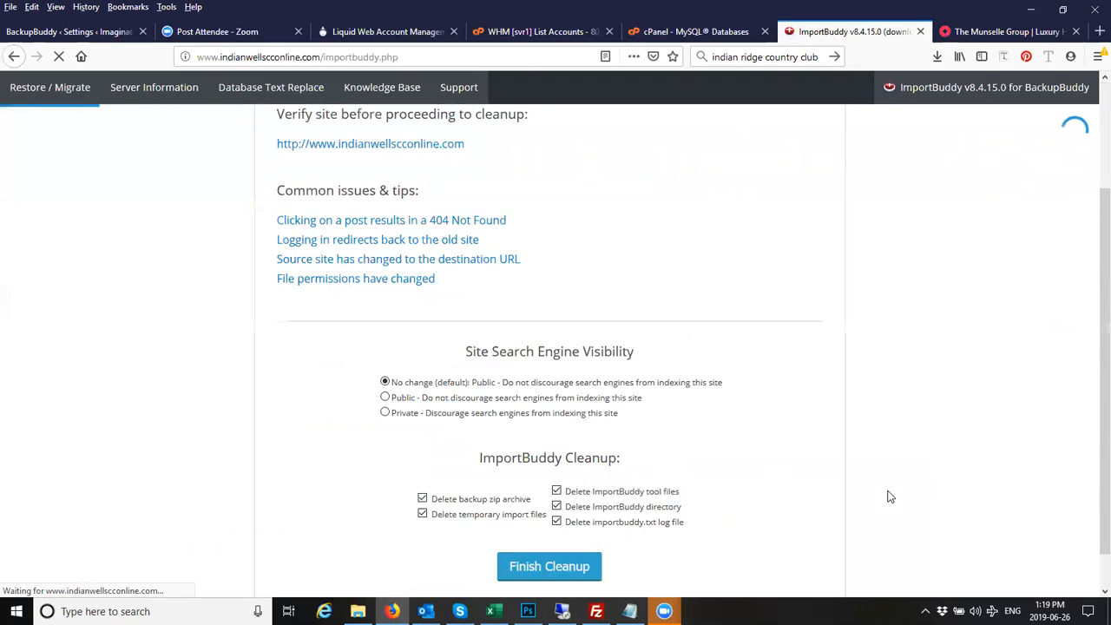